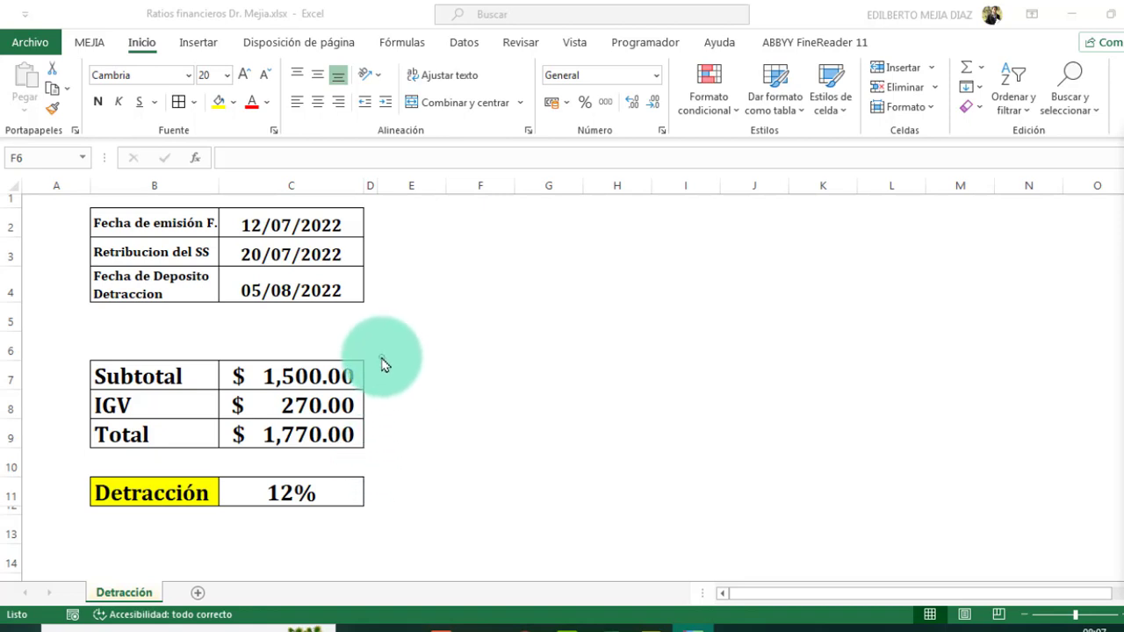
Ink a bracket beside the Subtotal, IGV and Total amounts, and an arrow from 12% to S/.
{"action": "mouse_move", "coordinate": [377, 359]}
{"action": "left_mouse_down"}
{"action": "mouse_move", "coordinate": [382, 428]}
{"action": "mouse_move", "coordinate": [361, 454]}
{"action": "left_mouse_up"}
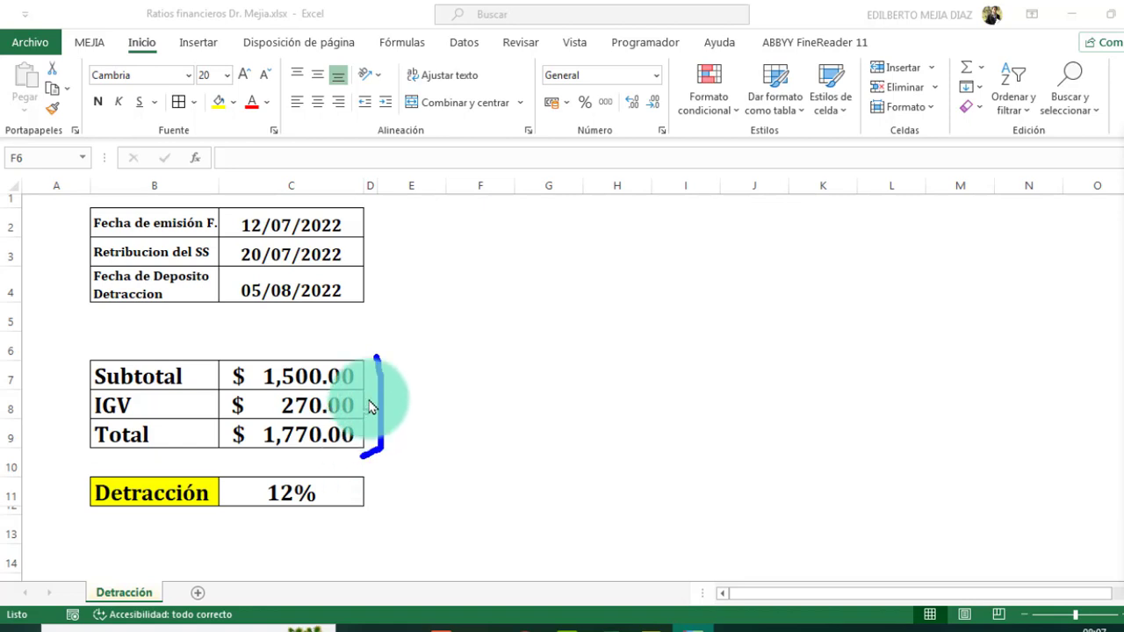
{"action": "left_click_drag", "start_coordinate": [378, 356], "coordinate": [358, 359]}
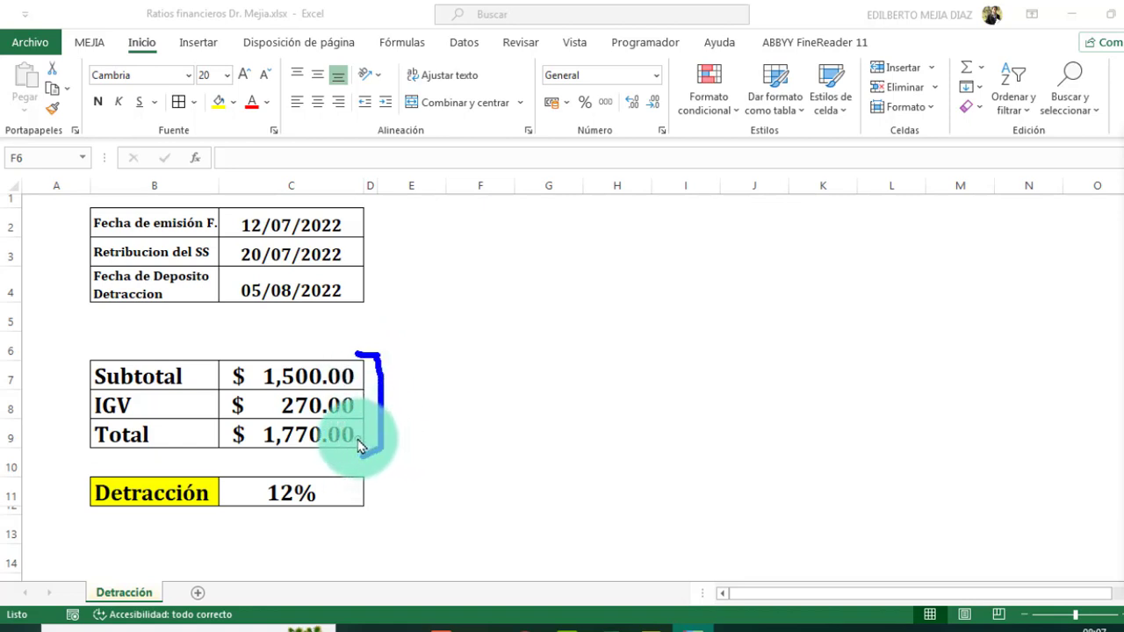
{"action": "left_click", "coordinate": [353, 493]}
{"action": "left_click_drag", "start_coordinate": [362, 495], "coordinate": [397, 494]}
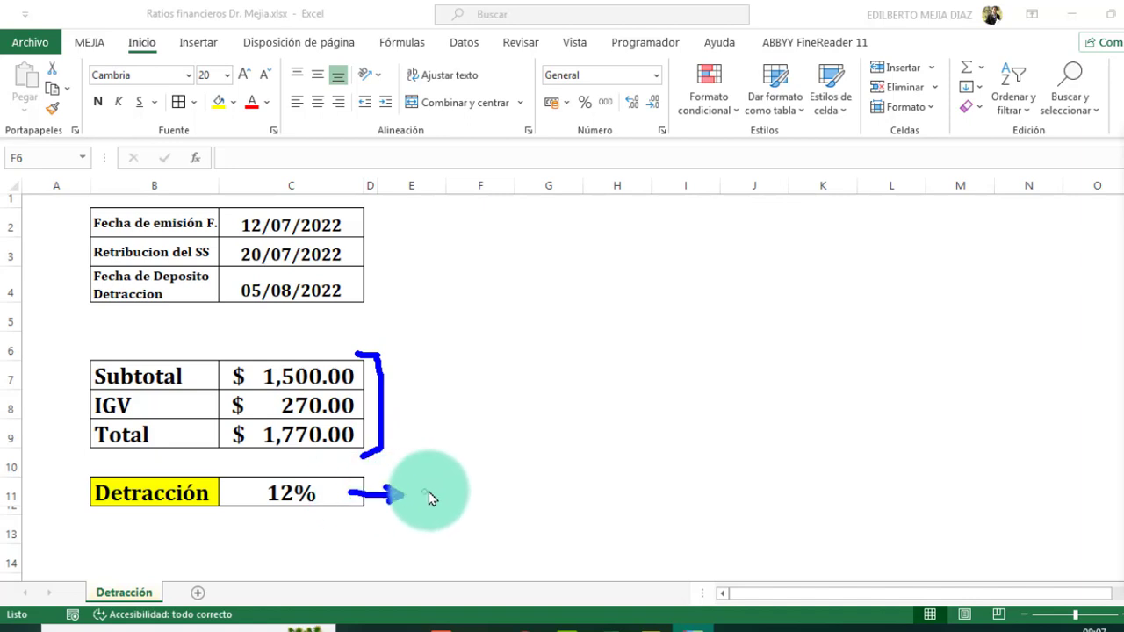
{"action": "mouse_move", "coordinate": [432, 482]}
{"action": "left_mouse_down"}
{"action": "mouse_move", "coordinate": [438, 506]}
{"action": "mouse_move", "coordinate": [466, 478]}
{"action": "left_mouse_up"}
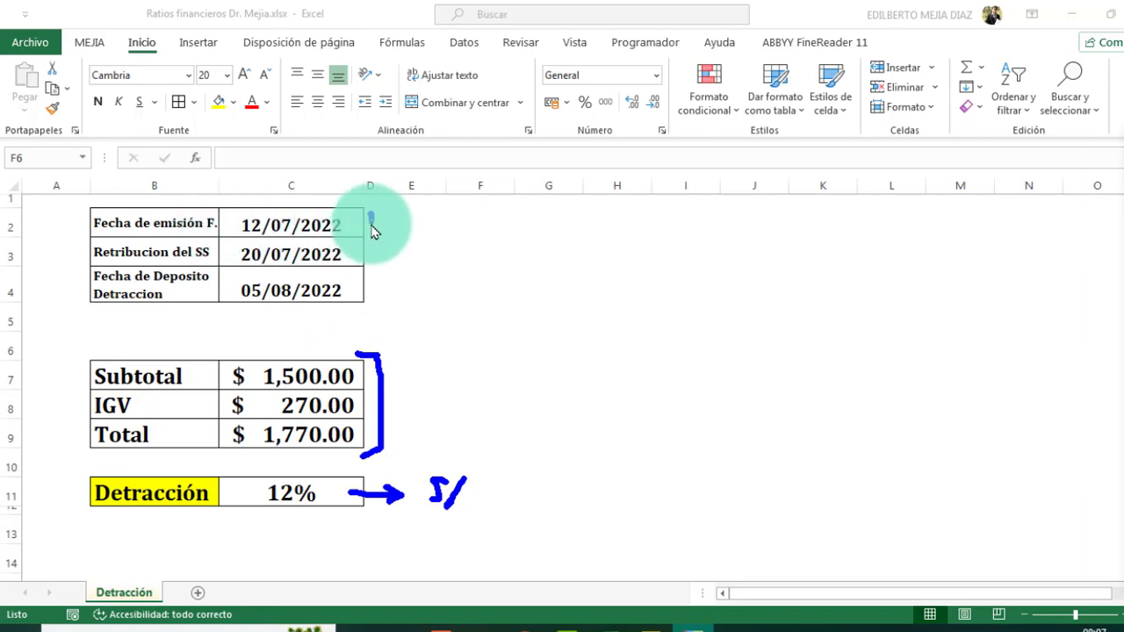
Tick the dates 12/07/2022, 20/07/2022 and 05/08/2022.
{"action": "left_click_drag", "start_coordinate": [369, 216], "coordinate": [397, 216]}
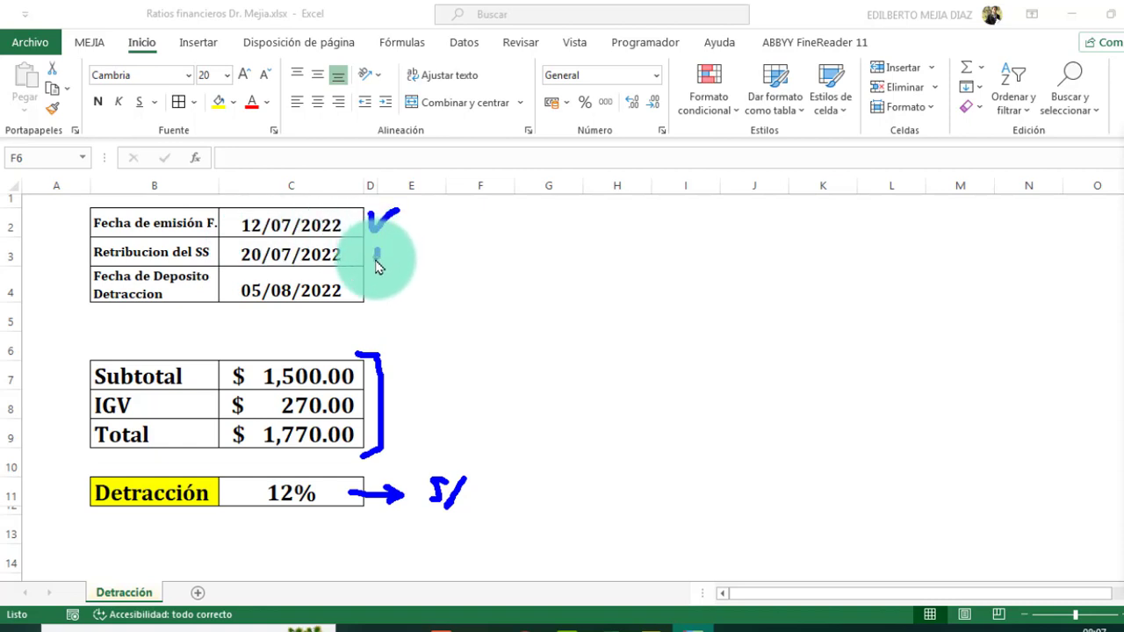
{"action": "left_click_drag", "start_coordinate": [374, 256], "coordinate": [404, 252]}
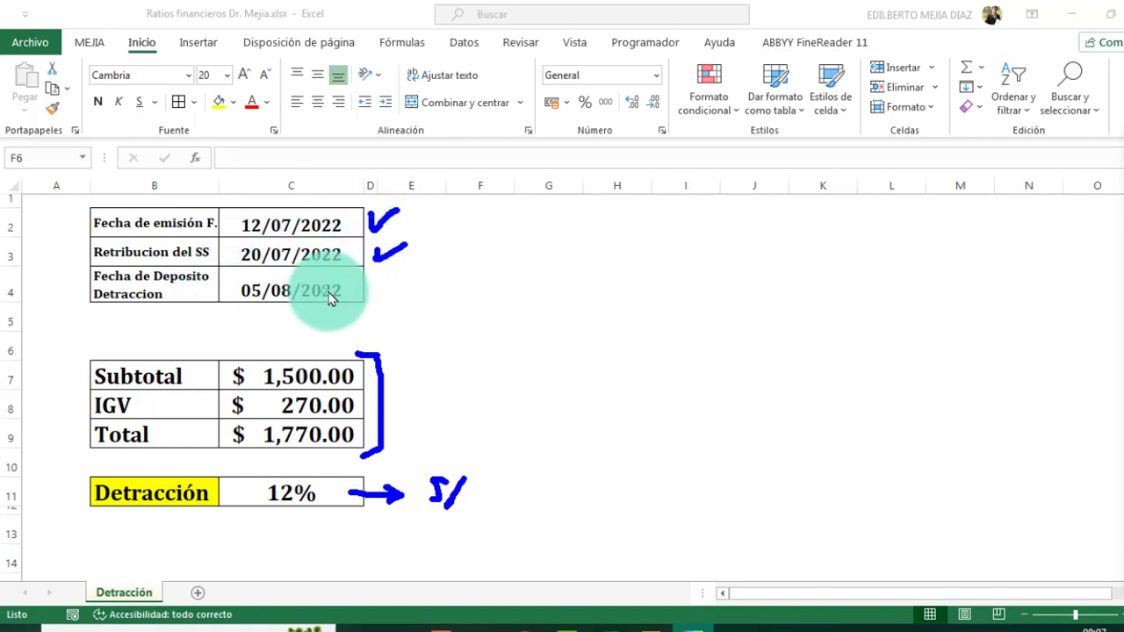
{"action": "left_click_drag", "start_coordinate": [374, 295], "coordinate": [426, 281]}
{"action": "type", "text": "R.S. 183-2004/SUNAT"}
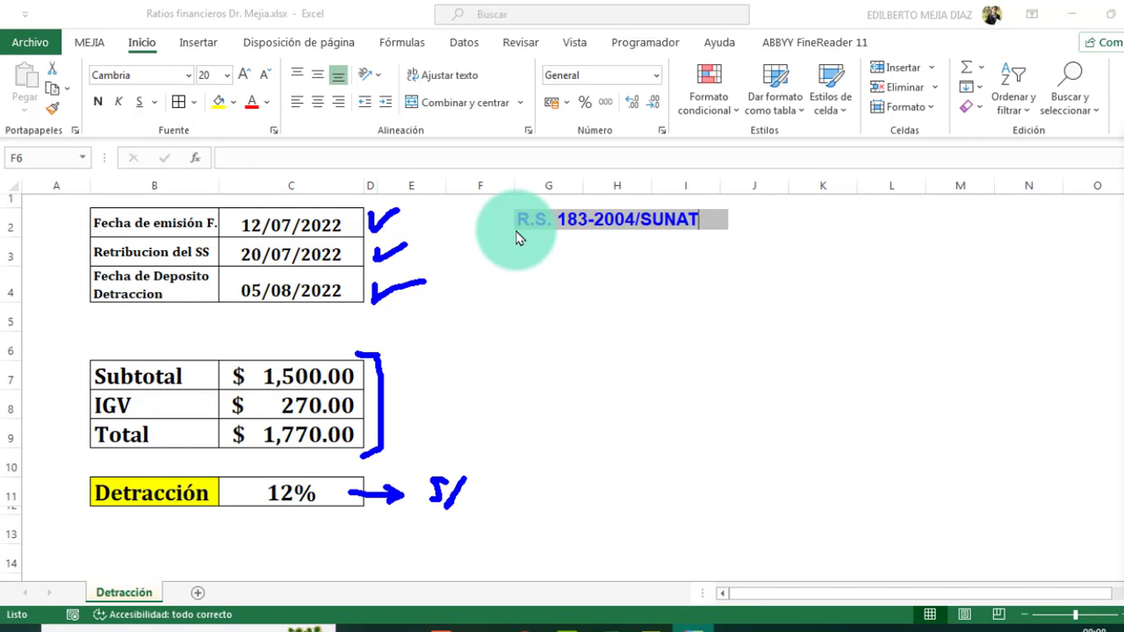
Place the R.S. 183-2004/SUNAT note near G2 and ink a bracket after it.
{"action": "left_click", "coordinate": [518, 237]}
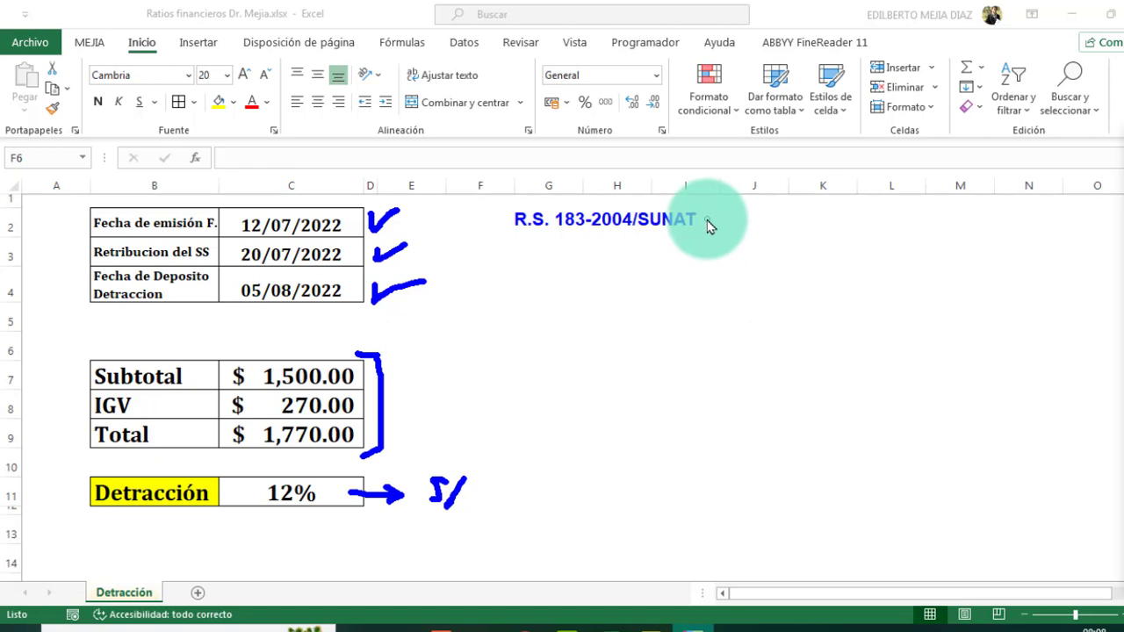
{"action": "mouse_move", "coordinate": [705, 222]}
{"action": "left_mouse_down"}
{"action": "mouse_move", "coordinate": [737, 206]}
{"action": "mouse_move", "coordinate": [724, 244]}
{"action": "left_mouse_up"}
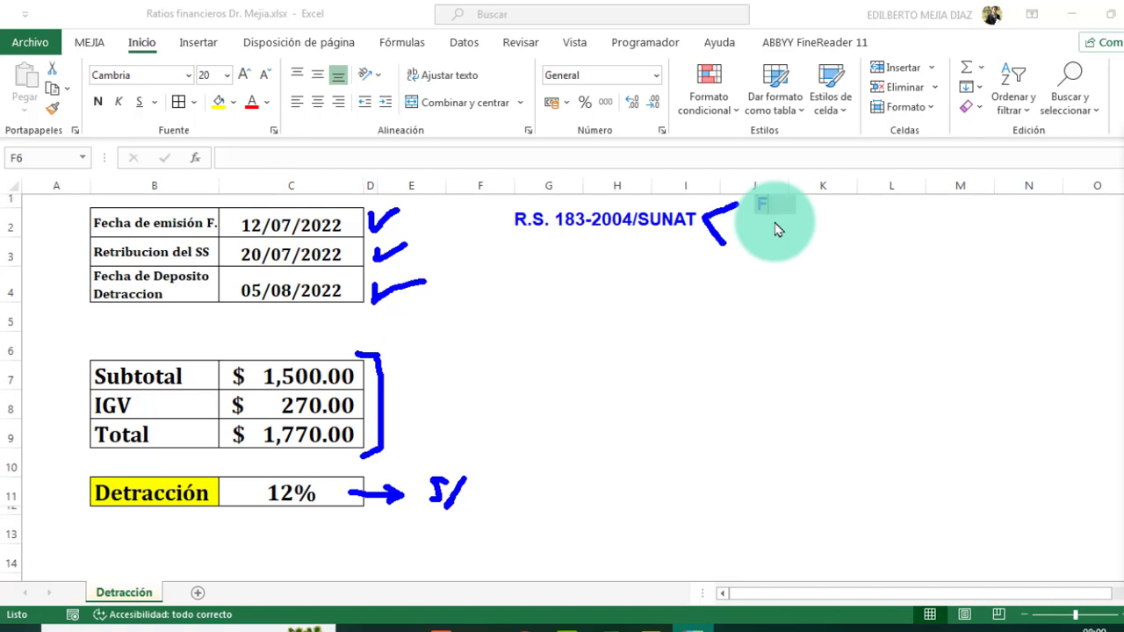
Add notes 'Fecha de nacimeinto de la OT' and 'Fecha de deposito' after the bracket.
{"action": "type", "text": "echa de"}
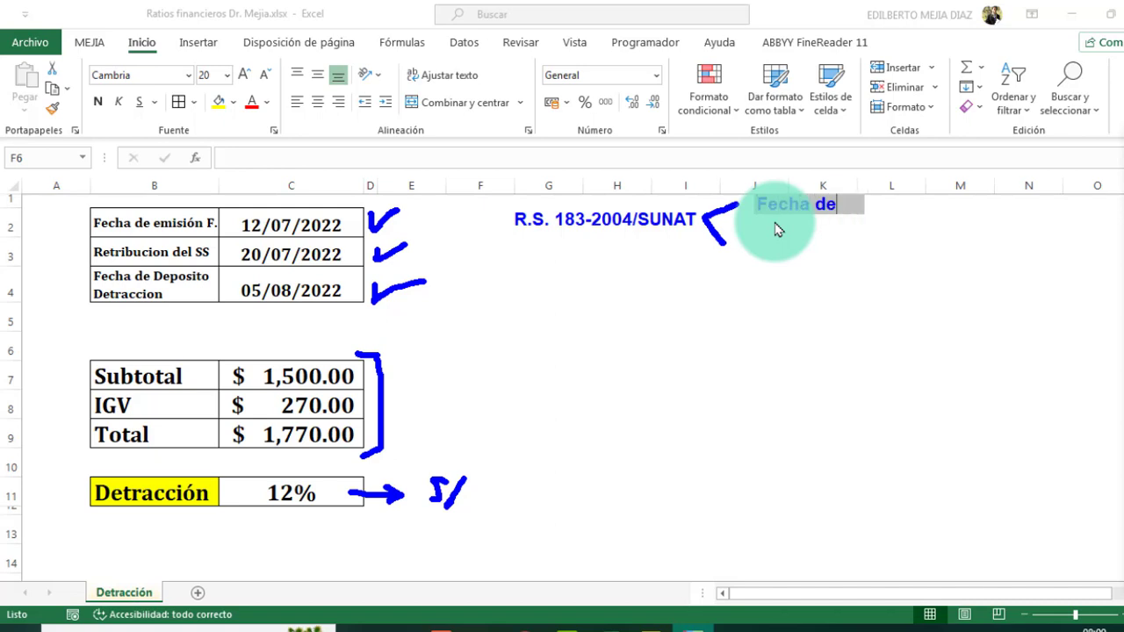
{"action": "type", "text": " nacimeinto"}
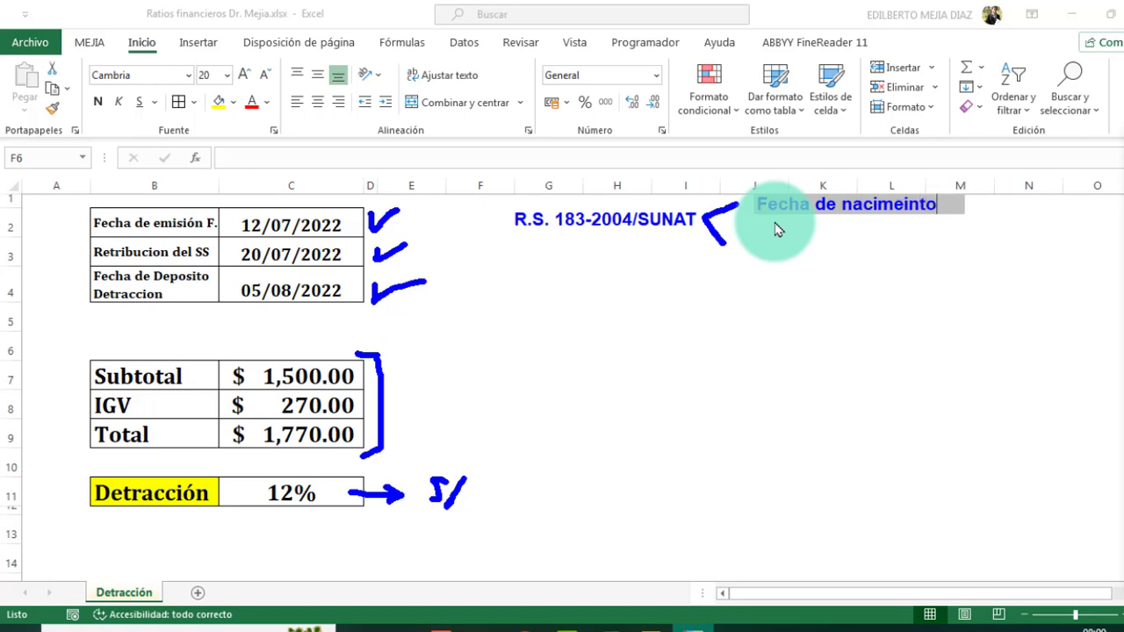
{"action": "type", "text": " de la OT"}
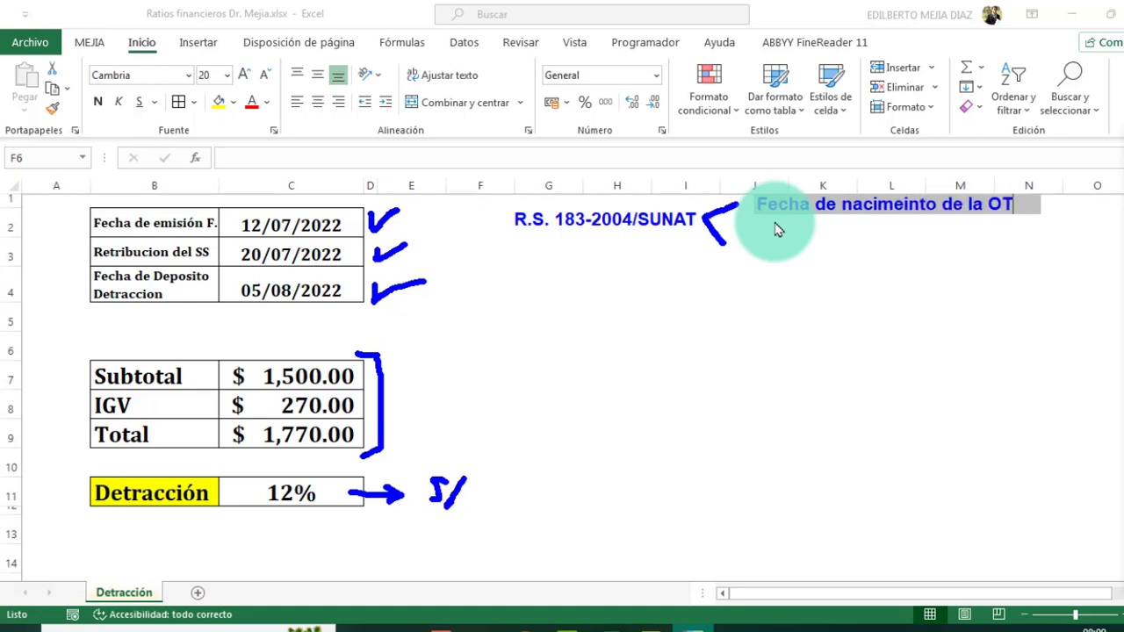
{"action": "left_click", "coordinate": [776, 227]}
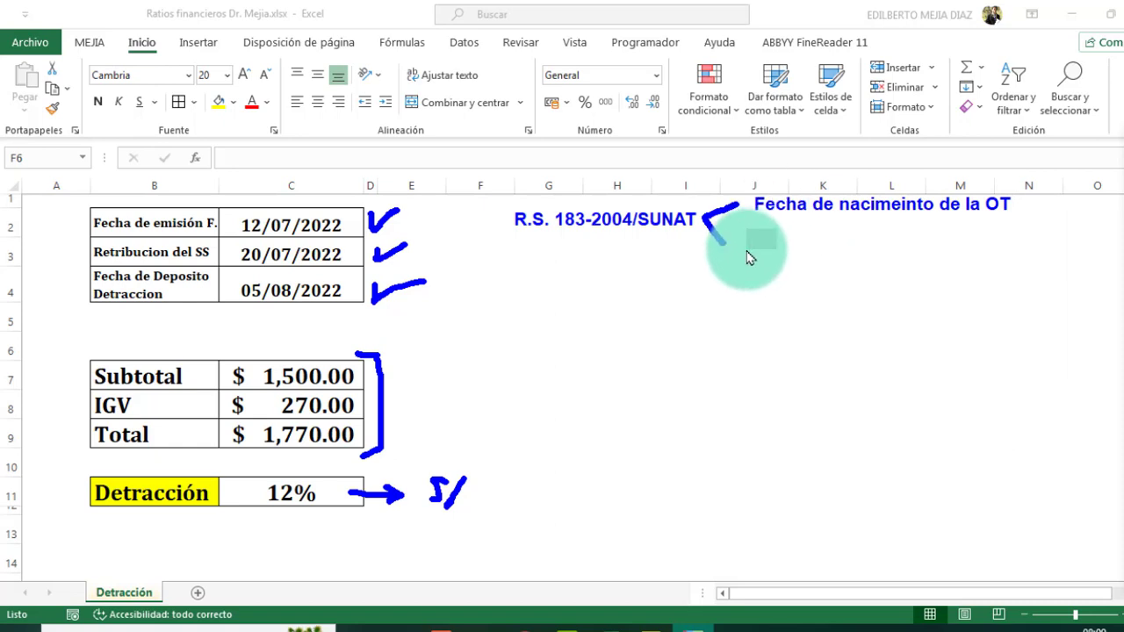
{"action": "type", "text": "Fecha de deposito"}
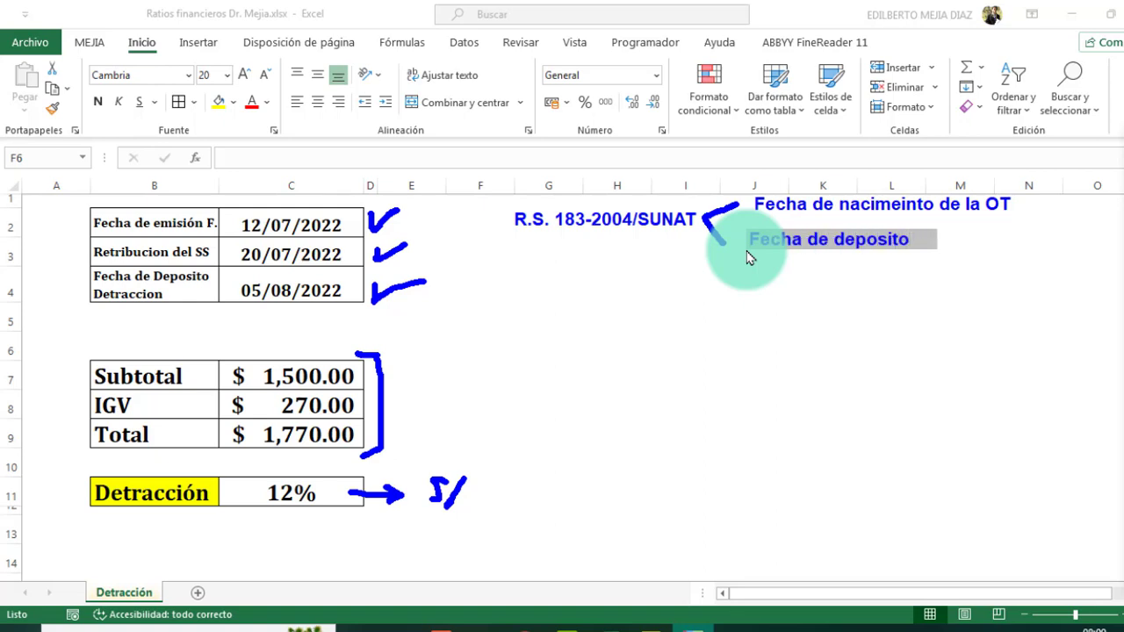
{"action": "left_click_drag", "start_coordinate": [748, 256], "coordinate": [727, 254]}
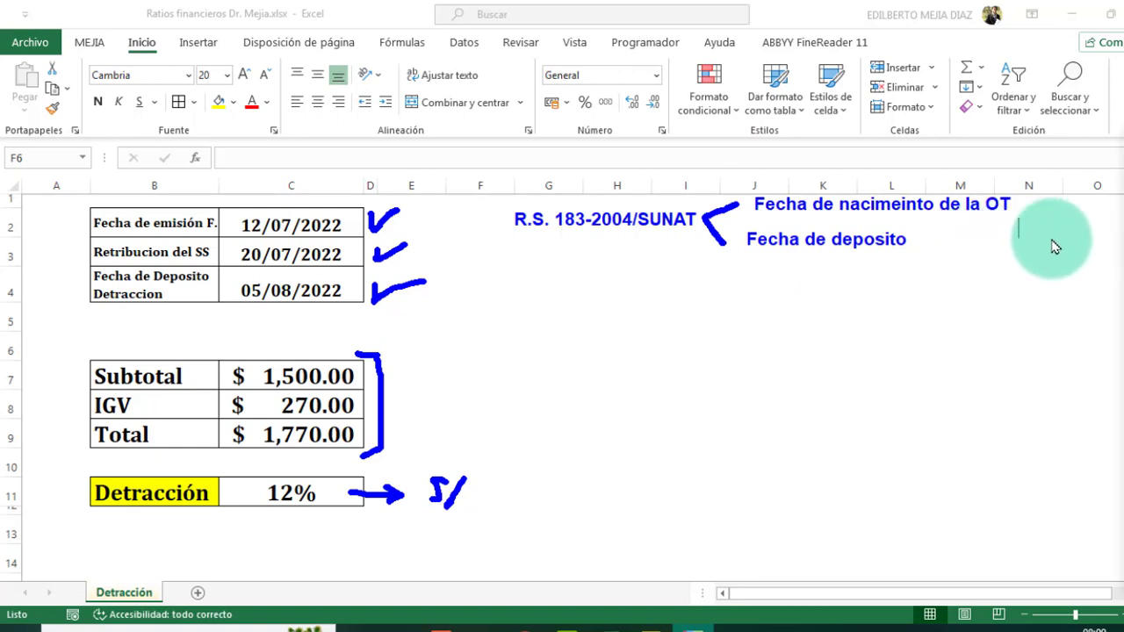
Ink red arrows at both date notes and underline 'Fecha de nacimeinto de la OT'.
{"action": "left_click_drag", "start_coordinate": [1048, 193], "coordinate": [1023, 207]}
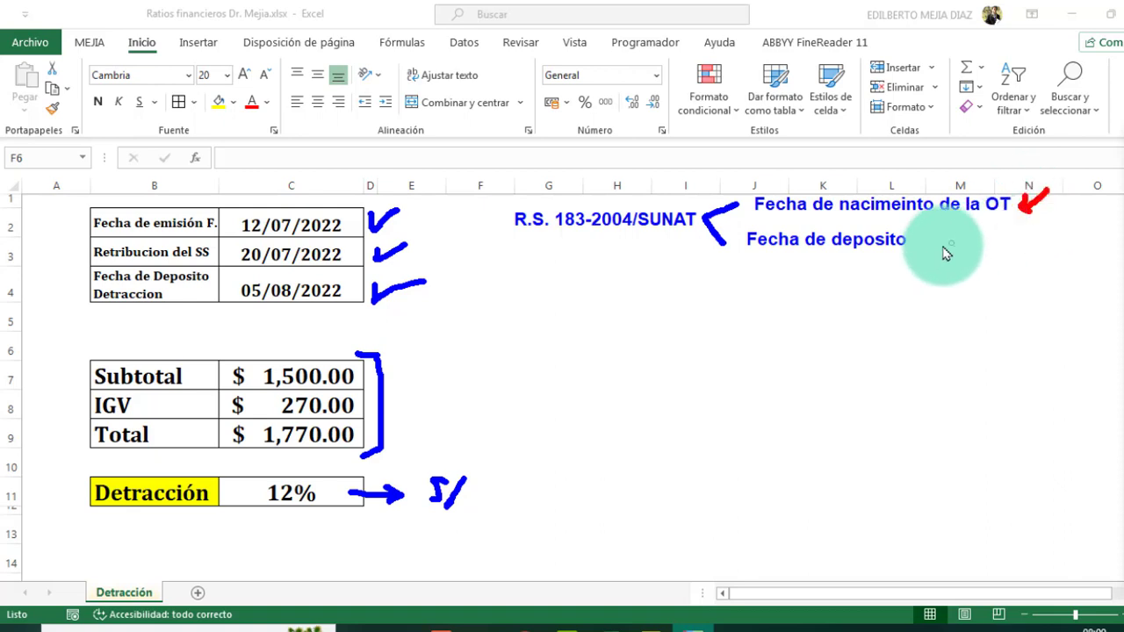
{"action": "left_click_drag", "start_coordinate": [931, 230], "coordinate": [927, 268]}
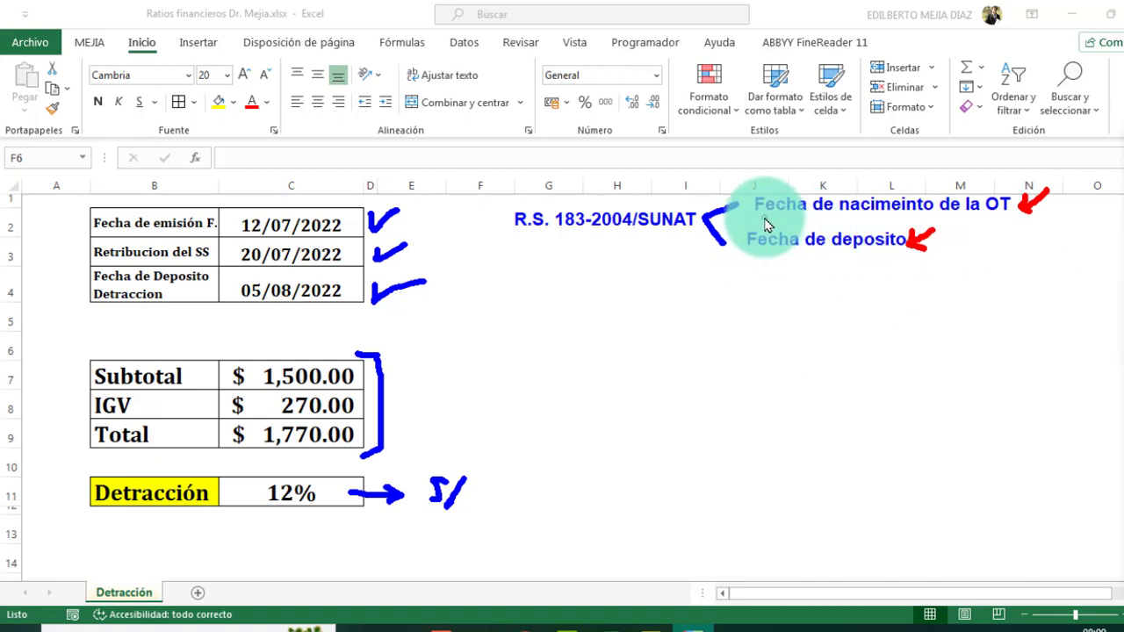
{"action": "left_click_drag", "start_coordinate": [757, 217], "coordinate": [992, 220]}
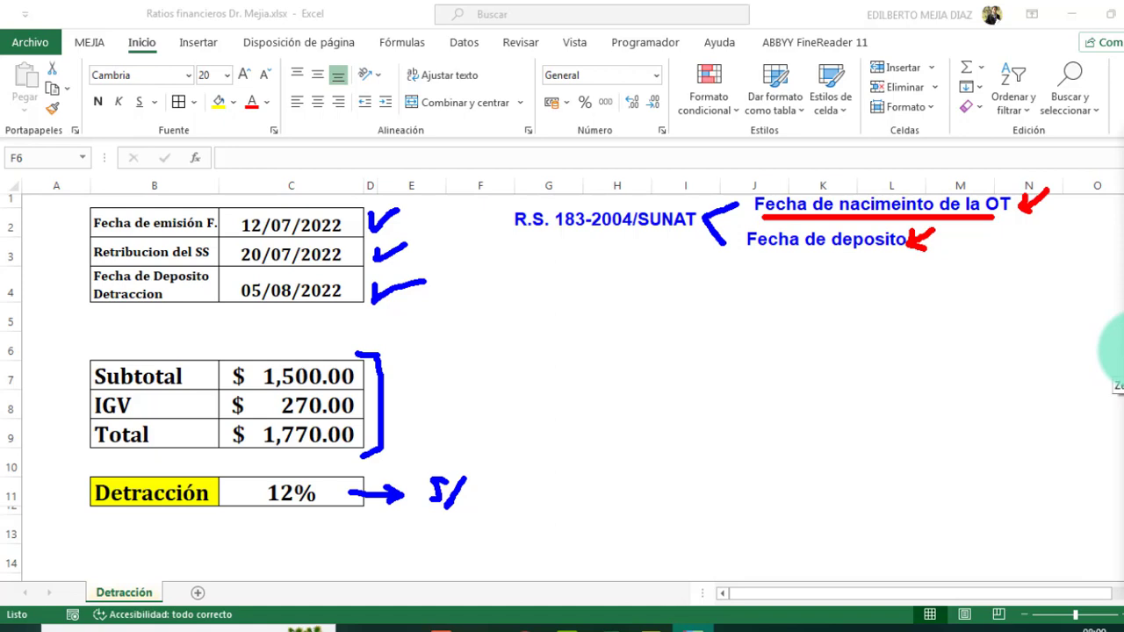
Add the red note 'Art. 4 LIGV' below the SUNAT note.
{"action": "left_click", "coordinate": [519, 325]}
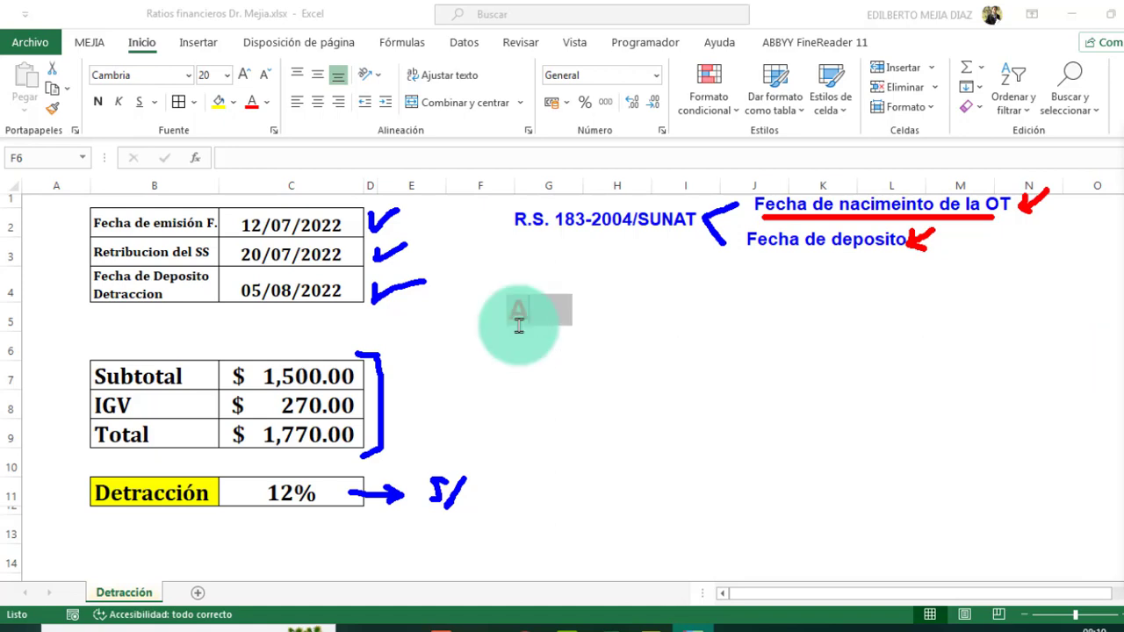
{"action": "type", "text": "rt. 4 "}
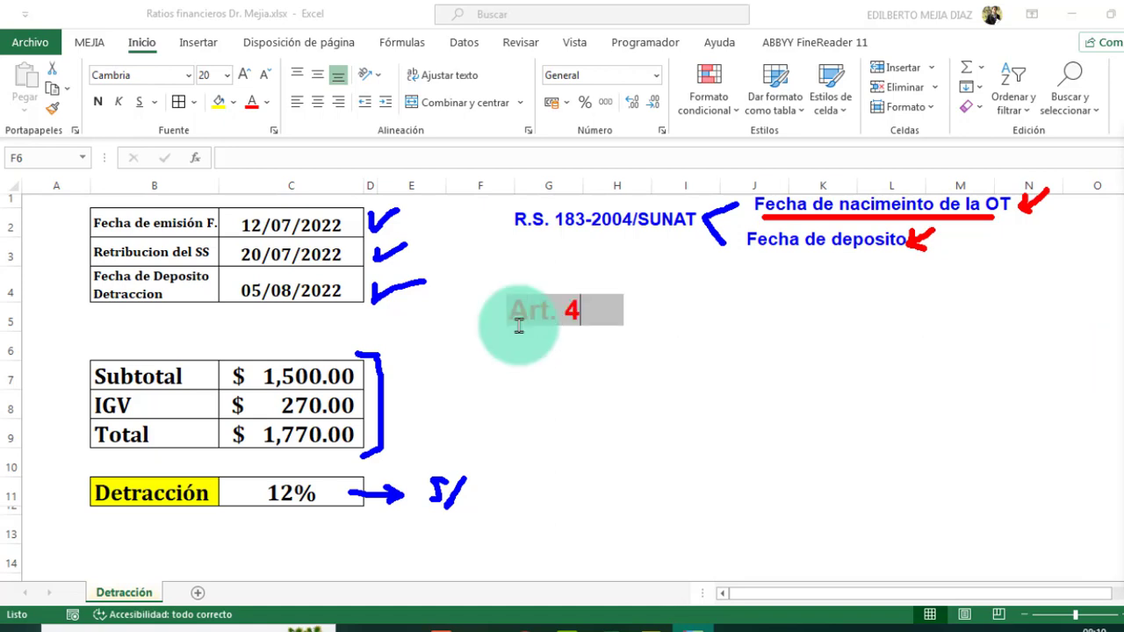
{"action": "type", "text": "LIG"}
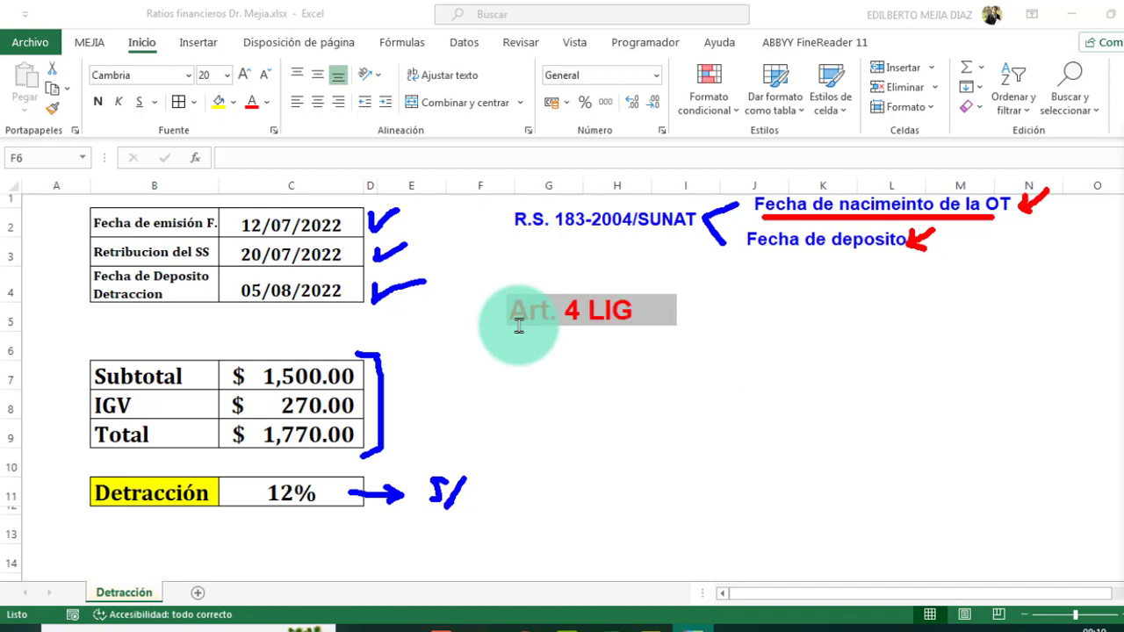
{"action": "type", "text": "V"}
{"action": "key", "text": "Escape"}
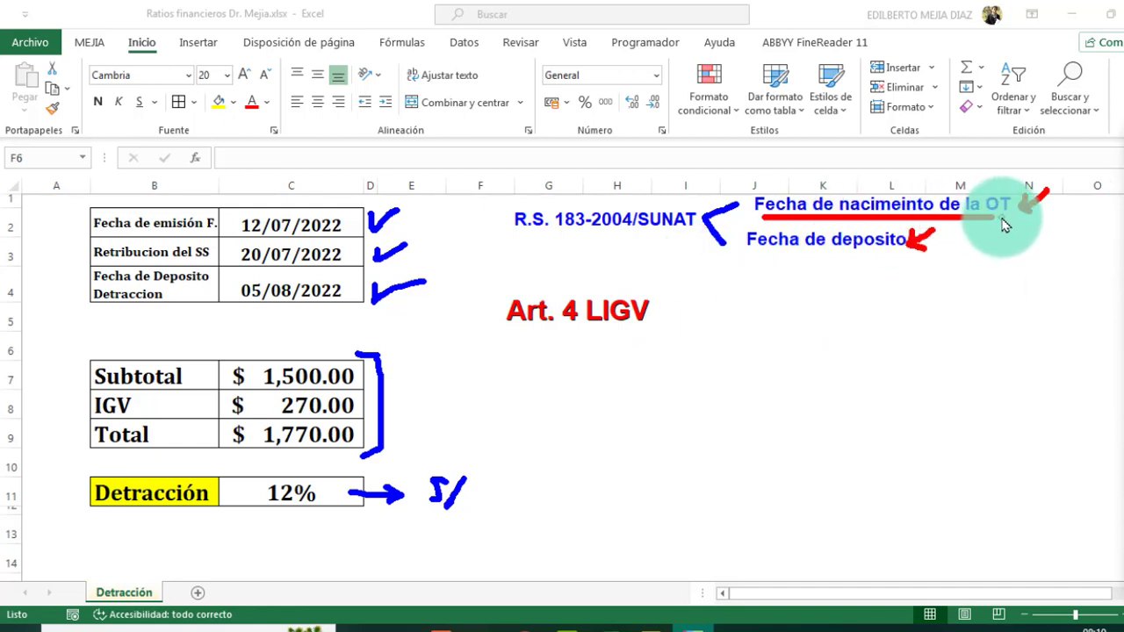
Draw a black curved arrow from the OT note to Art. 4 LIGV and write S/ beneath.
{"action": "mouse_move", "coordinate": [1006, 218]}
{"action": "left_mouse_down"}
{"action": "mouse_move", "coordinate": [988, 277]}
{"action": "mouse_move", "coordinate": [554, 289]}
{"action": "left_mouse_up"}
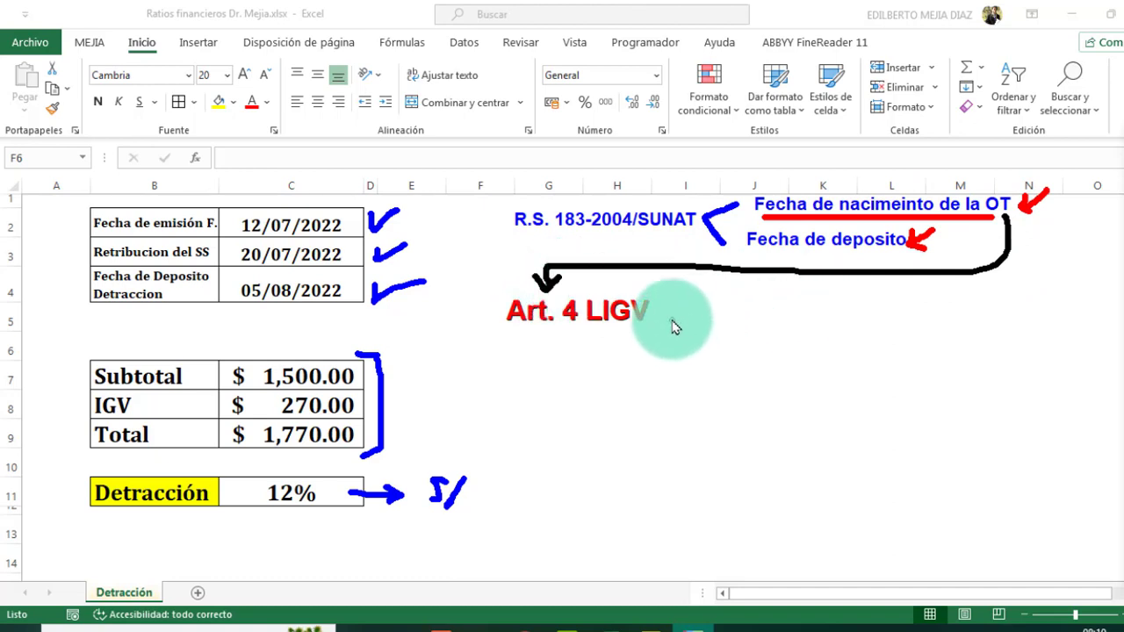
{"action": "mouse_move", "coordinate": [655, 313]}
{"action": "left_mouse_down"}
{"action": "mouse_move", "coordinate": [725, 309]}
{"action": "mouse_move", "coordinate": [677, 362]}
{"action": "left_mouse_up"}
{"action": "left_click_drag", "start_coordinate": [692, 320], "coordinate": [680, 338]}
{"action": "left_click_drag", "start_coordinate": [707, 323], "coordinate": [699, 340]}
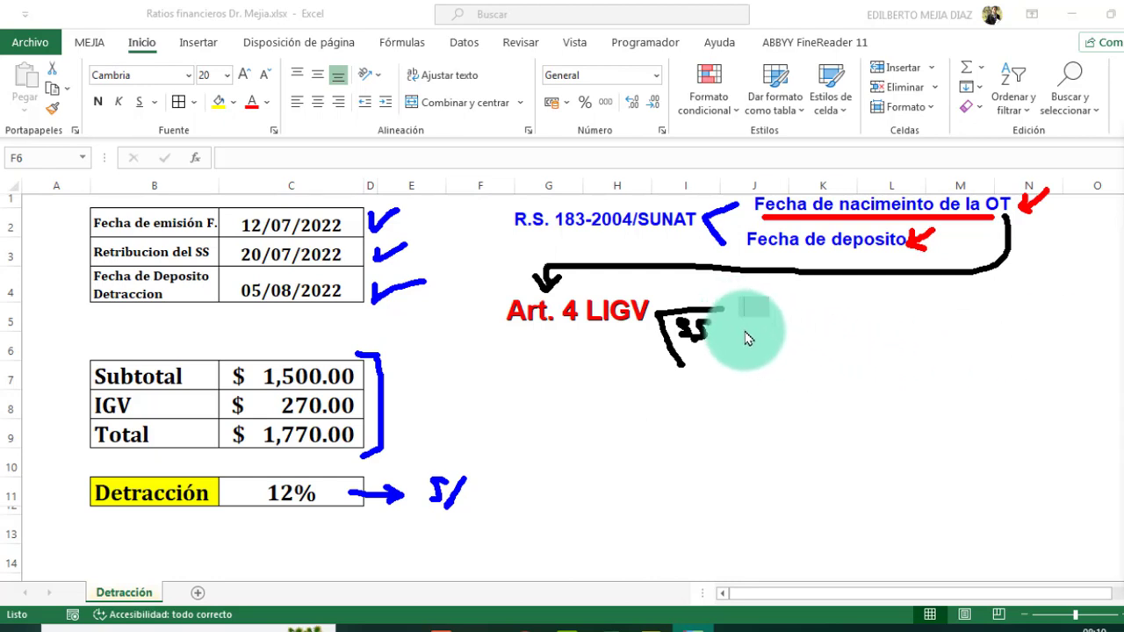
Finish 'Fecha de emisión del comp.' and add 'Fecha en que se perciva la retribución' below it.
{"action": "type", "text": "Fecha de"}
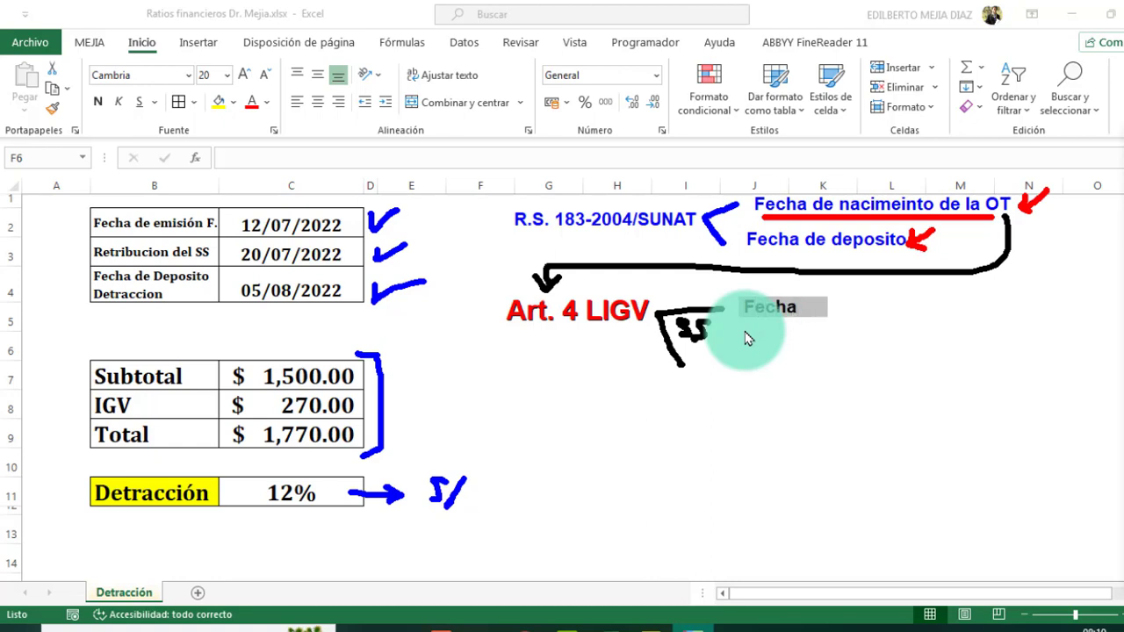
{"action": "type", "text": " emisi"}
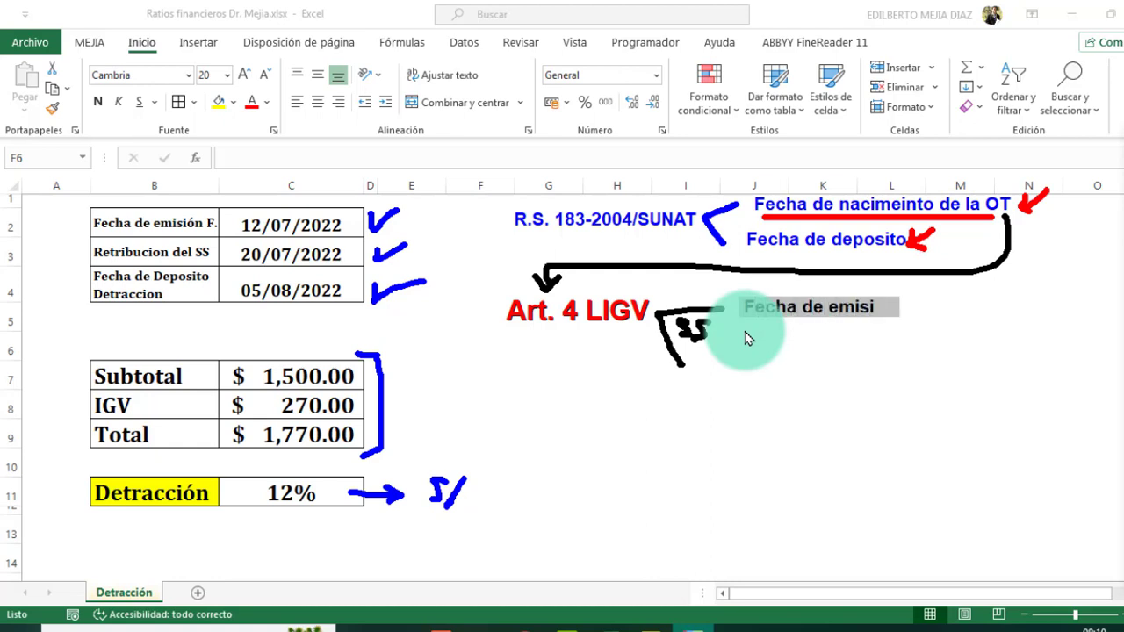
{"action": "type", "text": "ón del comp."}
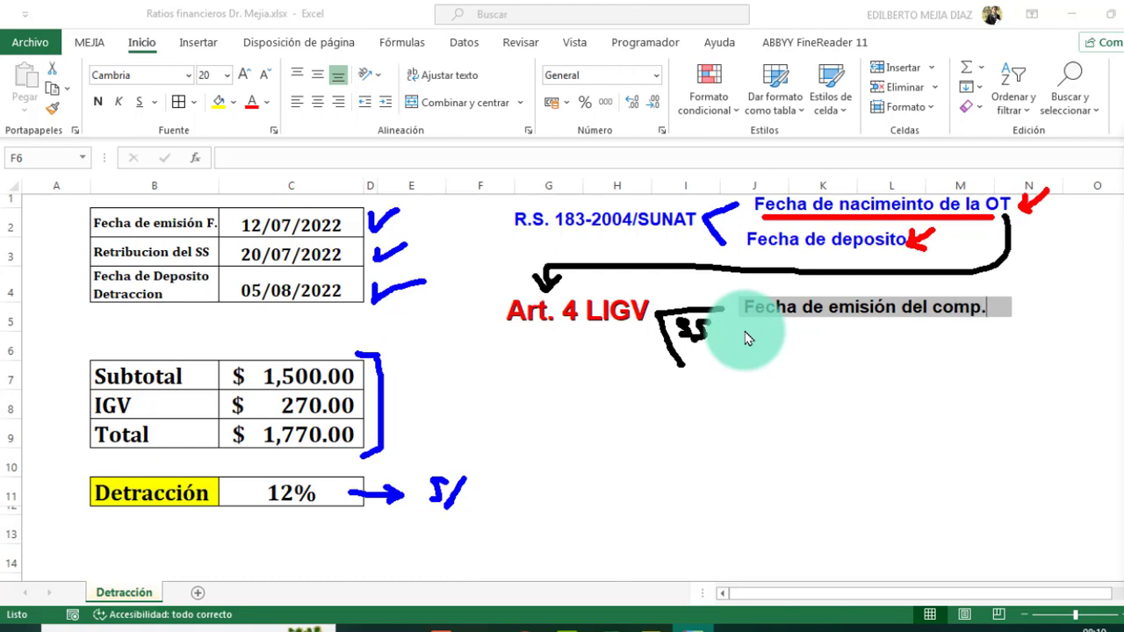
{"action": "left_click", "coordinate": [744, 338]}
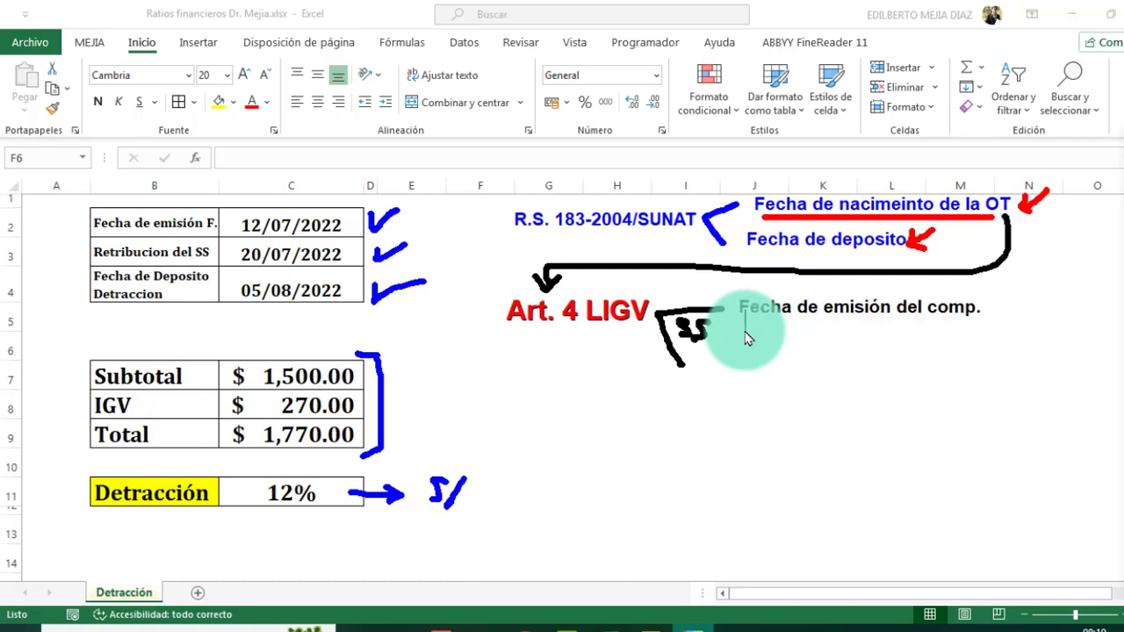
{"action": "left_click", "coordinate": [715, 379]}
{"action": "type", "text": "F"}
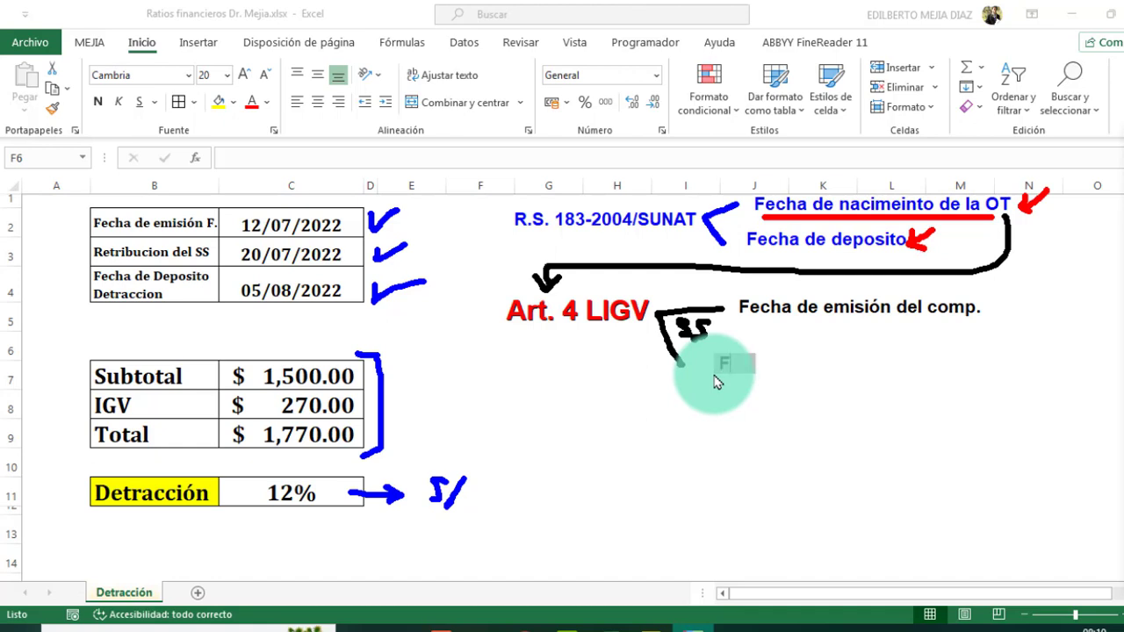
{"action": "type", "text": "echa enque"}
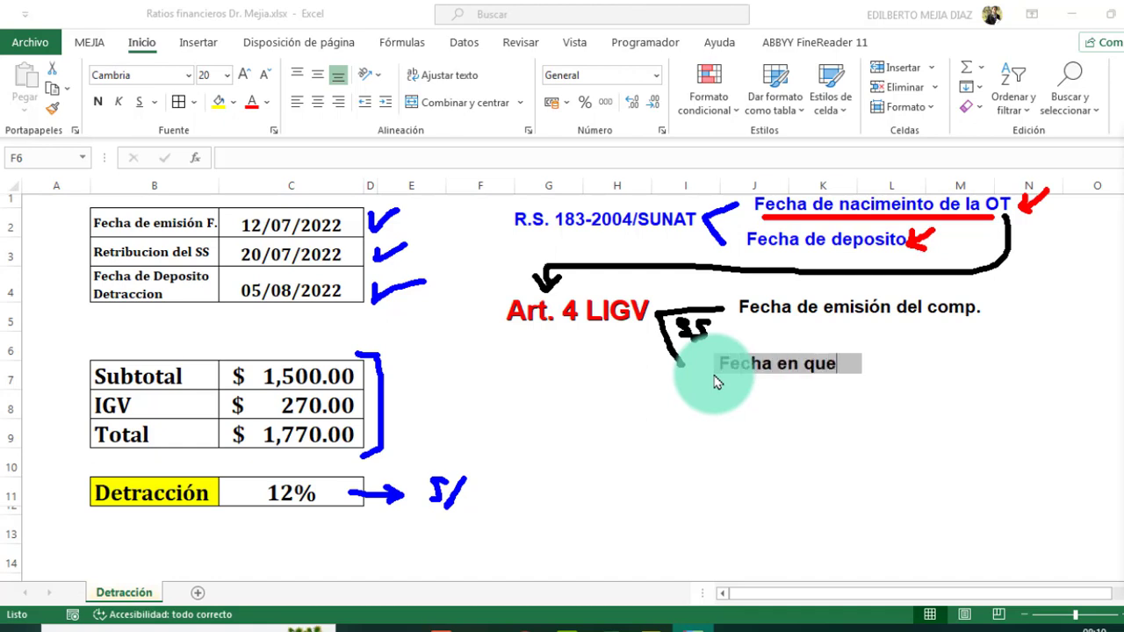
{"action": "type", "text": " se perci"}
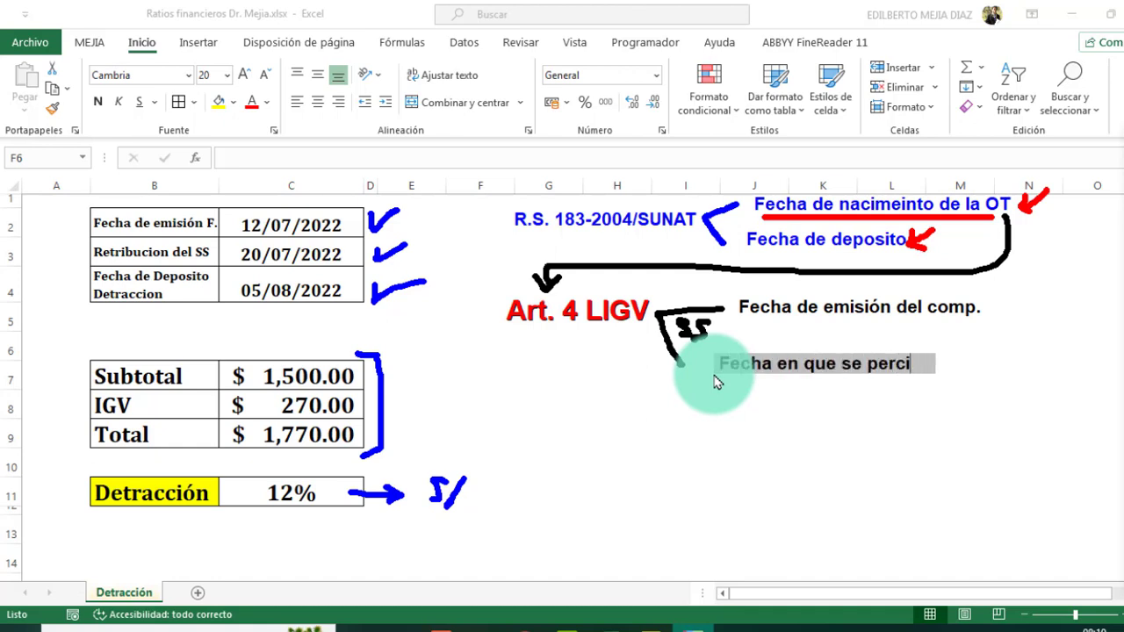
{"action": "type", "text": "va la re"}
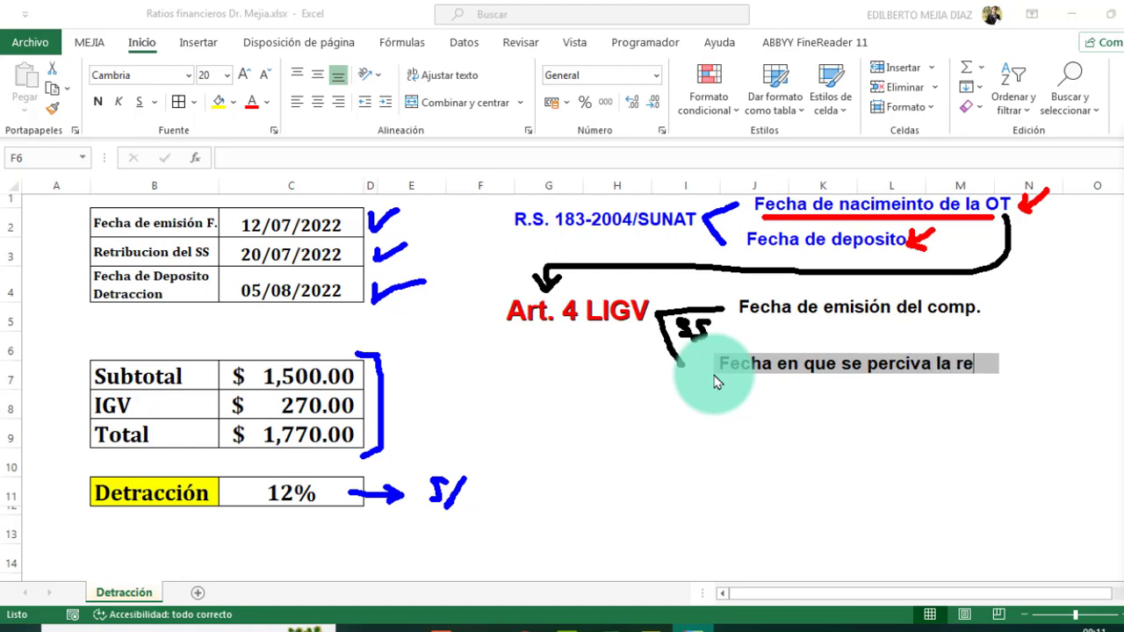
{"action": "type", "text": "tribuci"}
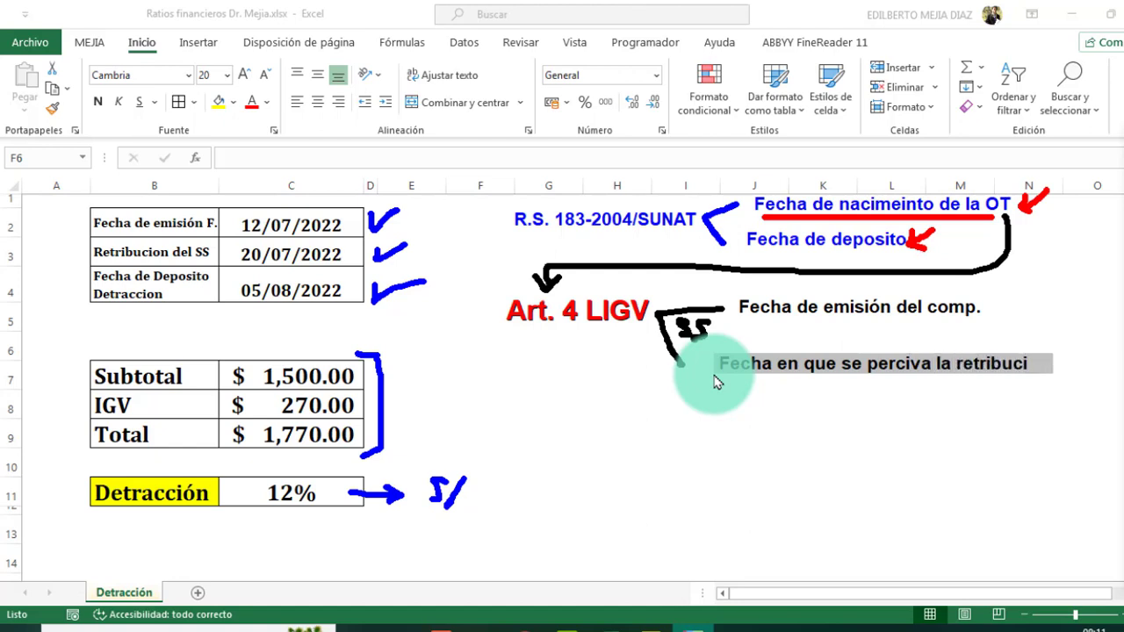
{"action": "type", "text": "ón"}
{"action": "key", "text": "Escape"}
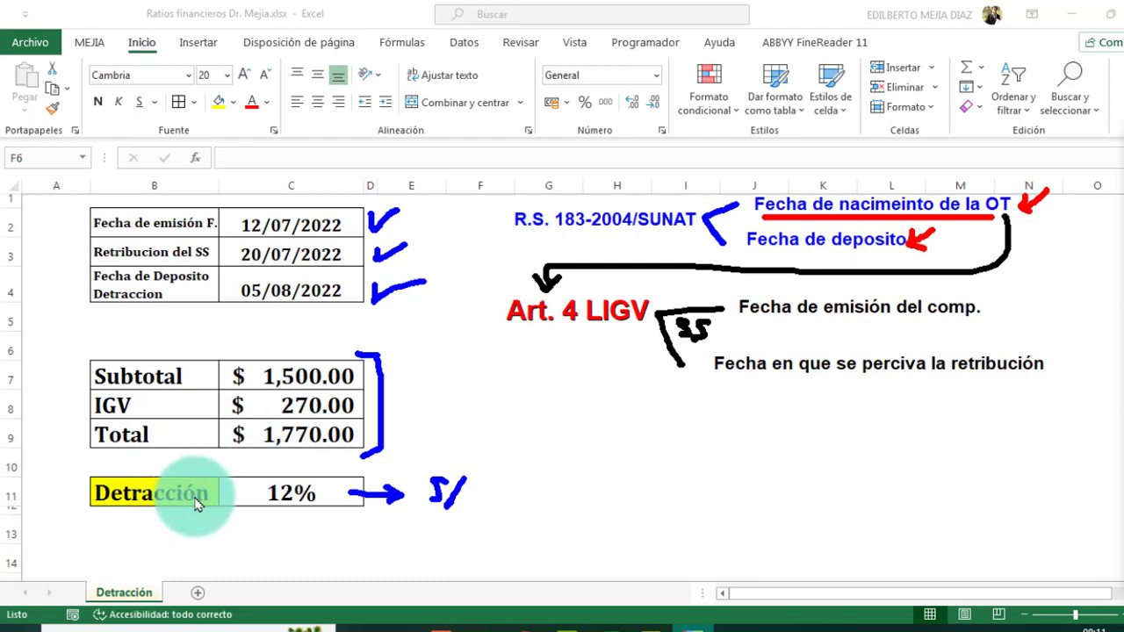
In blue ink, box the S/ note and underline Art. 4 LIGV and its two date notes.
{"action": "mouse_move", "coordinate": [420, 464]}
{"action": "left_mouse_down"}
{"action": "mouse_move", "coordinate": [443, 540]}
{"action": "mouse_move", "coordinate": [416, 474]}
{"action": "left_mouse_up"}
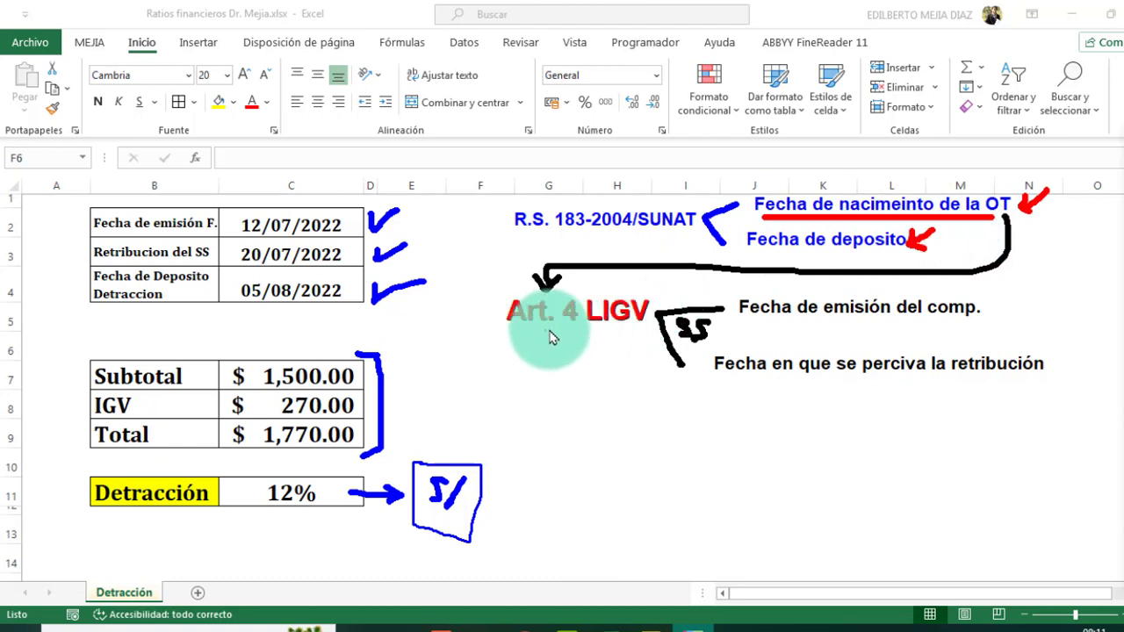
{"action": "left_click_drag", "start_coordinate": [509, 326], "coordinate": [634, 326]}
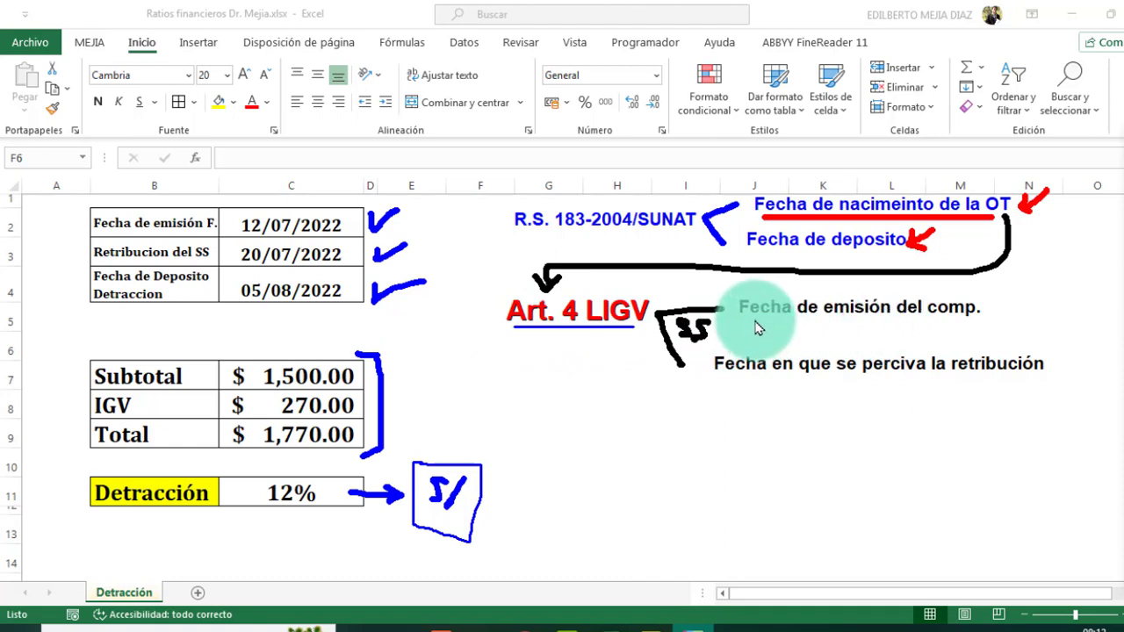
{"action": "left_click_drag", "start_coordinate": [740, 318], "coordinate": [978, 319]}
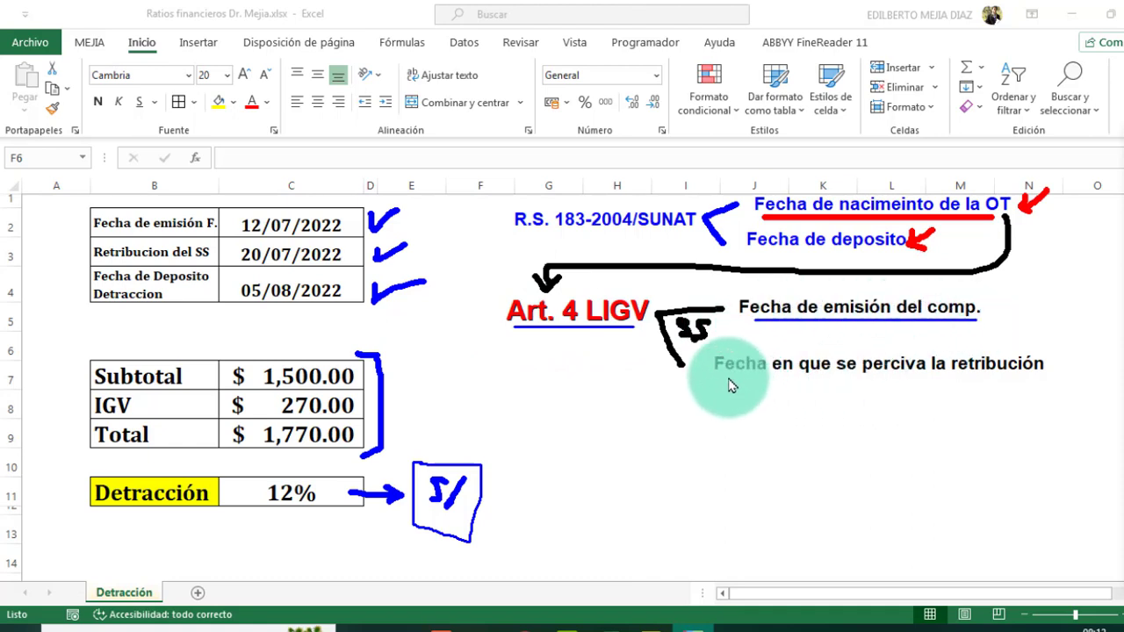
{"action": "left_click_drag", "start_coordinate": [729, 380], "coordinate": [1041, 379]}
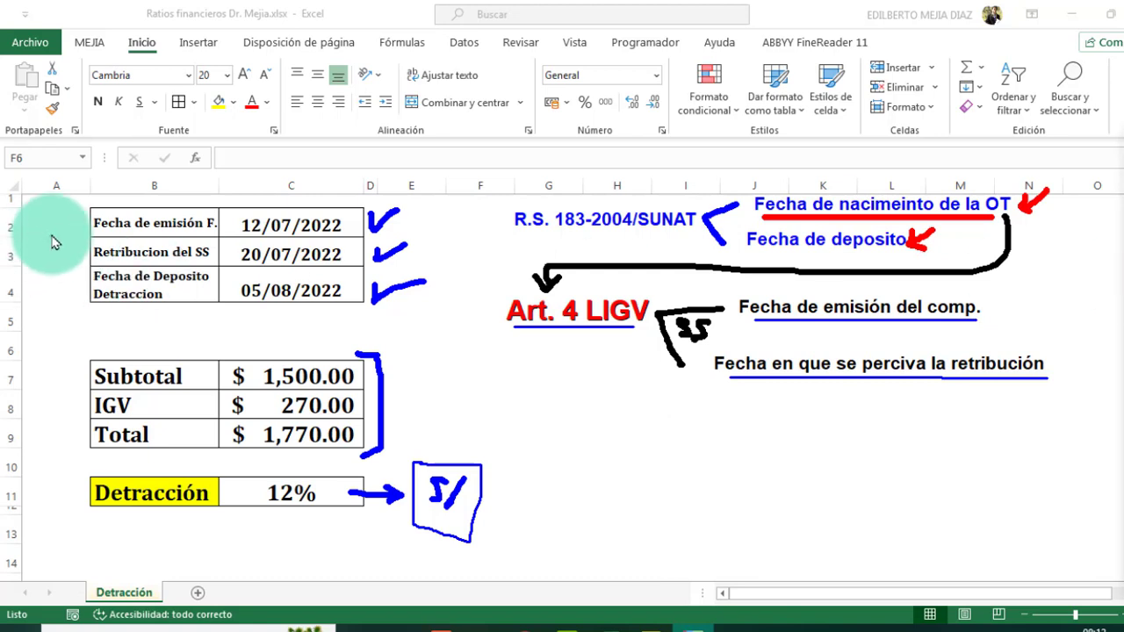
Mark the 12/07/2022 and 20/07/2022 dates and their labels in blue, boxing 12/07/2022.
{"action": "left_click_drag", "start_coordinate": [54, 207], "coordinate": [77, 229]}
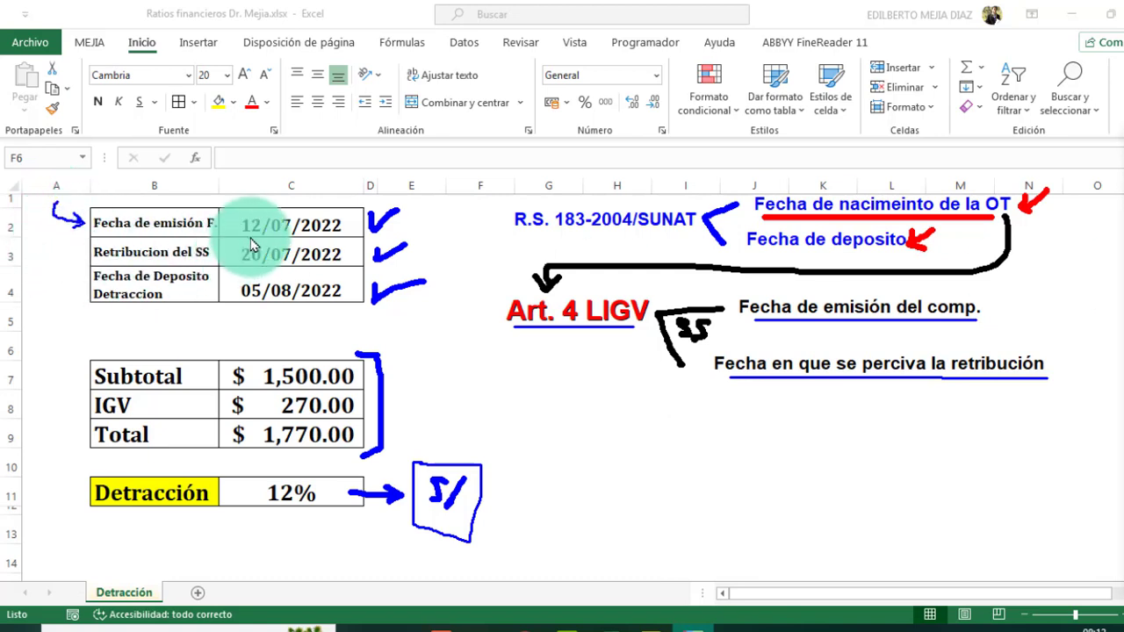
{"action": "left_click_drag", "start_coordinate": [239, 212], "coordinate": [338, 213]}
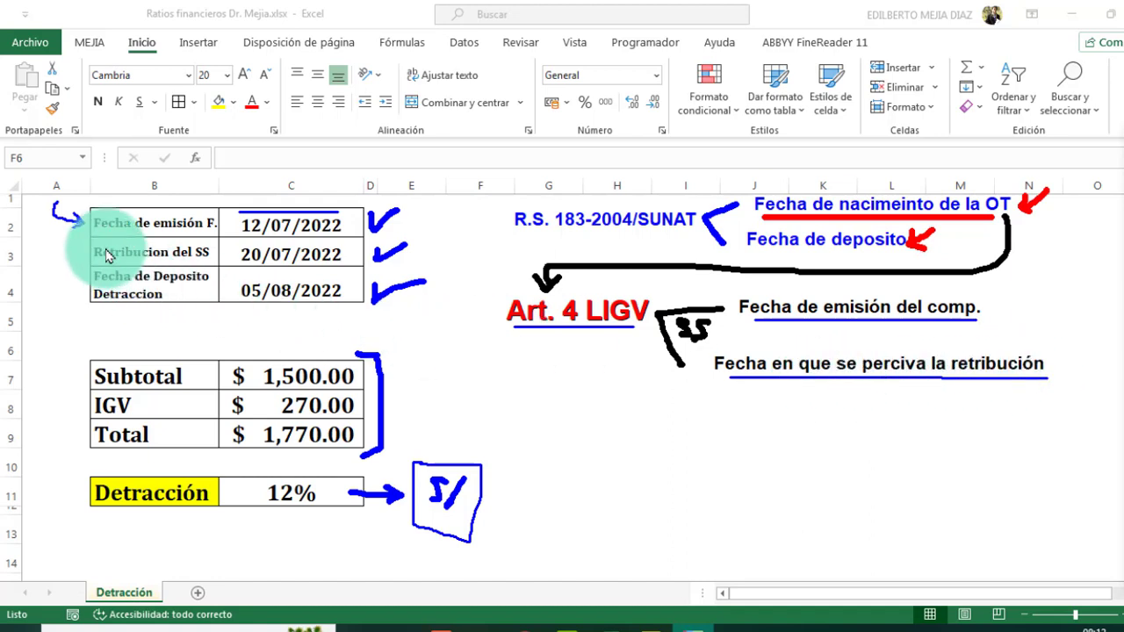
{"action": "left_click_drag", "start_coordinate": [94, 246], "coordinate": [200, 246]}
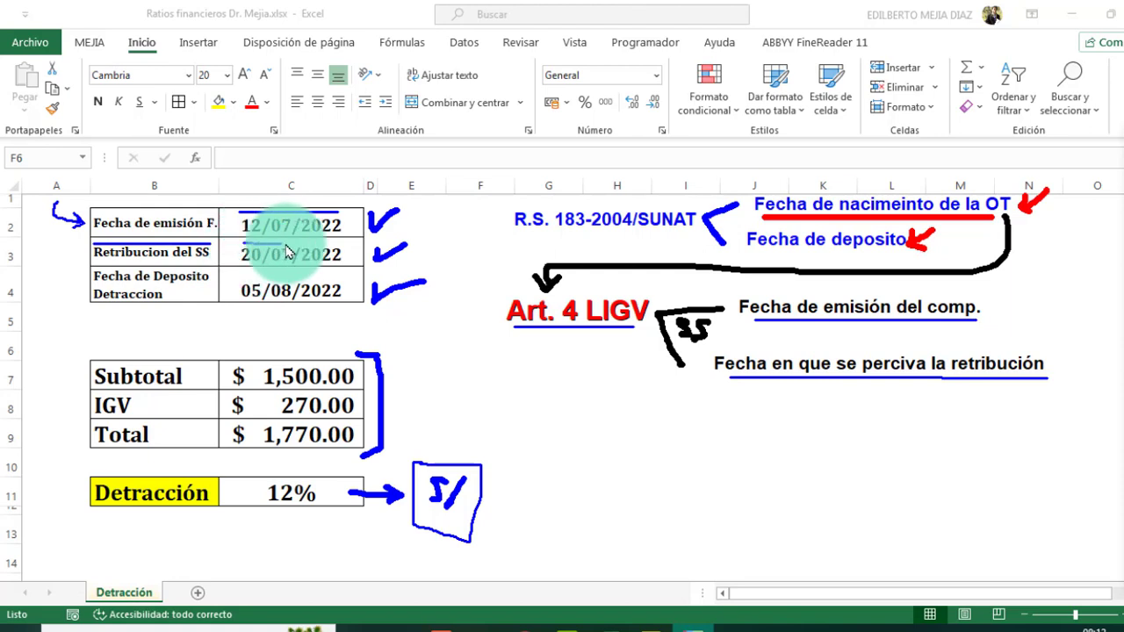
{"action": "left_click_drag", "start_coordinate": [243, 245], "coordinate": [339, 247]}
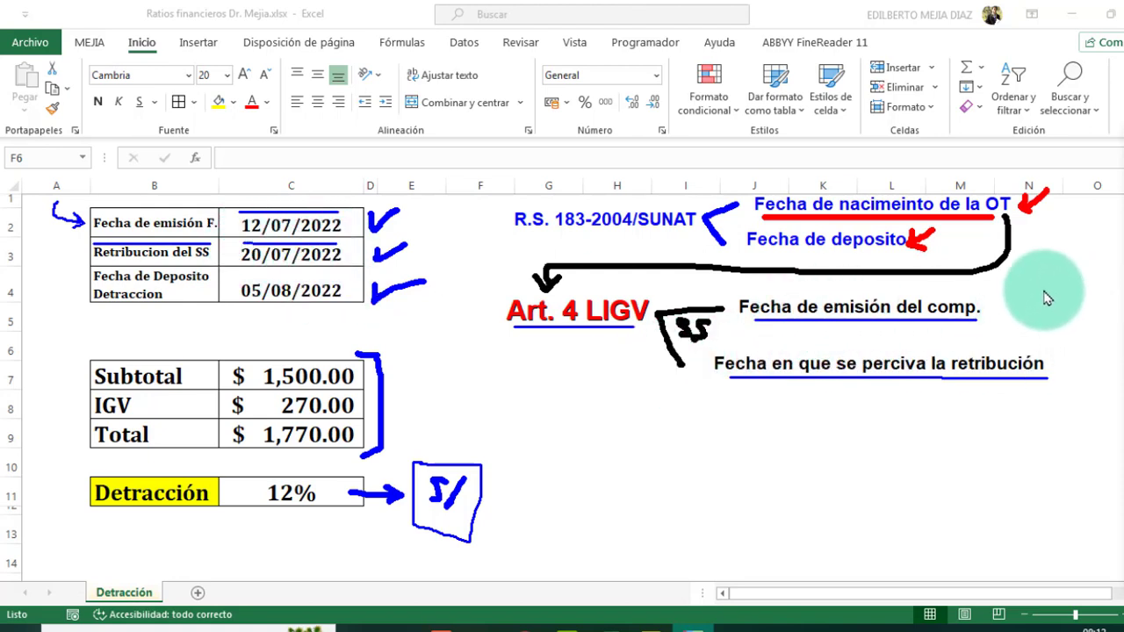
{"action": "mouse_move", "coordinate": [1048, 281]}
{"action": "left_mouse_down"}
{"action": "mouse_move", "coordinate": [997, 318]}
{"action": "mouse_move", "coordinate": [1017, 317]}
{"action": "left_mouse_up"}
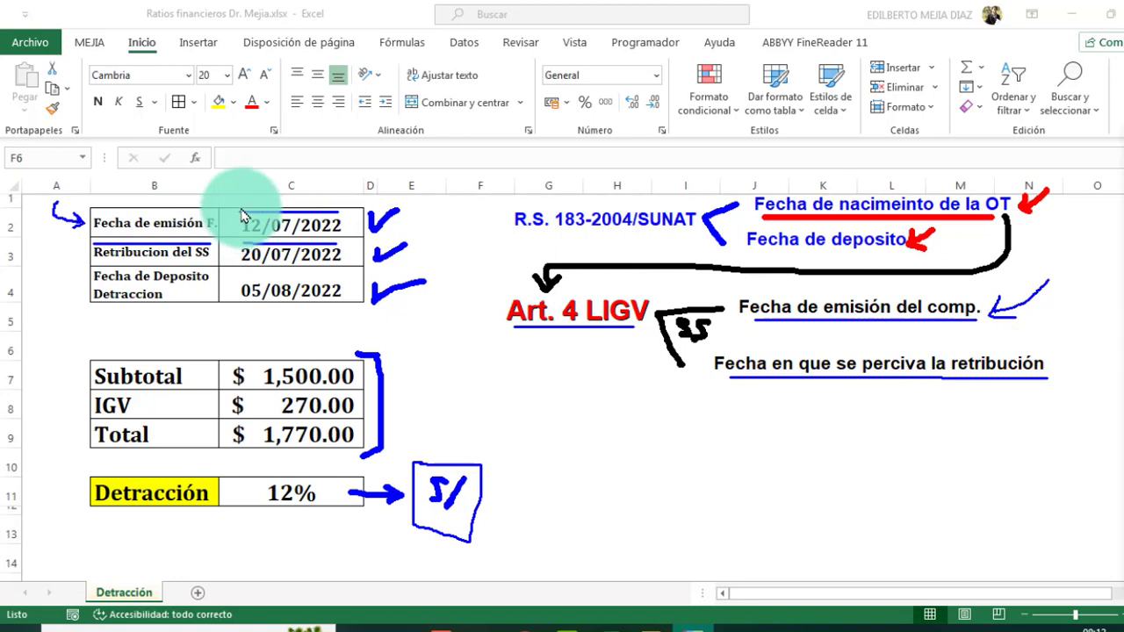
{"action": "mouse_move", "coordinate": [241, 212]}
{"action": "left_mouse_down"}
{"action": "mouse_move", "coordinate": [344, 222]}
{"action": "mouse_move", "coordinate": [242, 211]}
{"action": "left_mouse_up"}
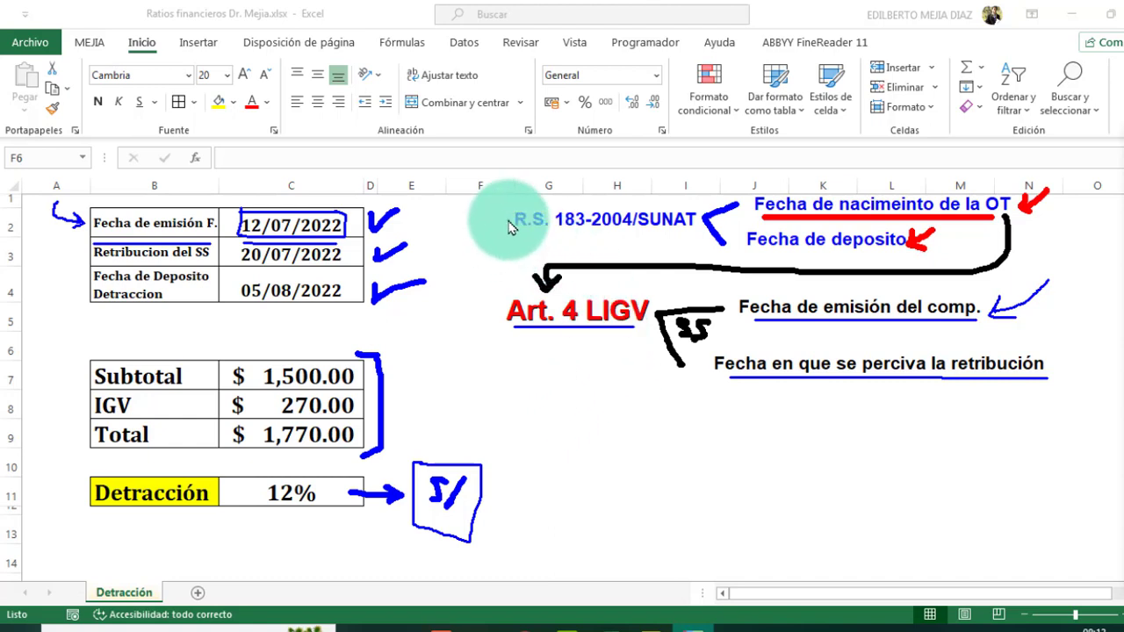
Ink a blue arrow from R.S. 183-2004/SUNAT to an underlined handwritten 'SBS', marking 12/07/2022.
{"action": "mouse_move", "coordinate": [509, 226]}
{"action": "left_mouse_down"}
{"action": "mouse_move", "coordinate": [508, 367]}
{"action": "mouse_move", "coordinate": [483, 376]}
{"action": "left_mouse_up"}
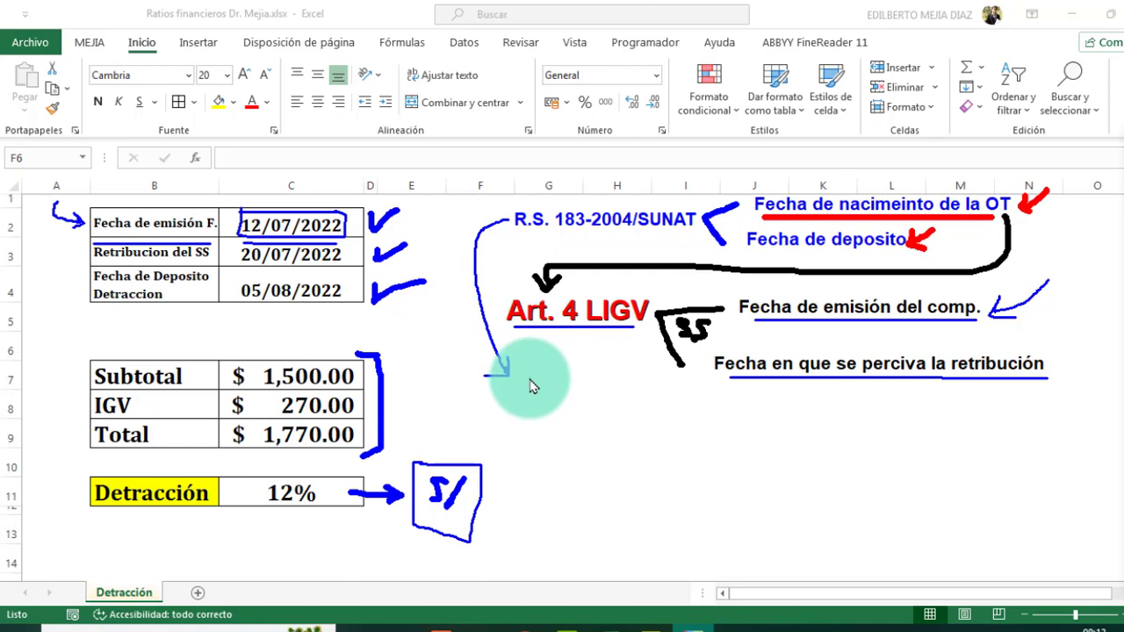
{"action": "mouse_move", "coordinate": [541, 378]}
{"action": "left_mouse_down"}
{"action": "mouse_move", "coordinate": [518, 400]}
{"action": "mouse_move", "coordinate": [566, 388]}
{"action": "mouse_move", "coordinate": [552, 409]}
{"action": "left_mouse_up"}
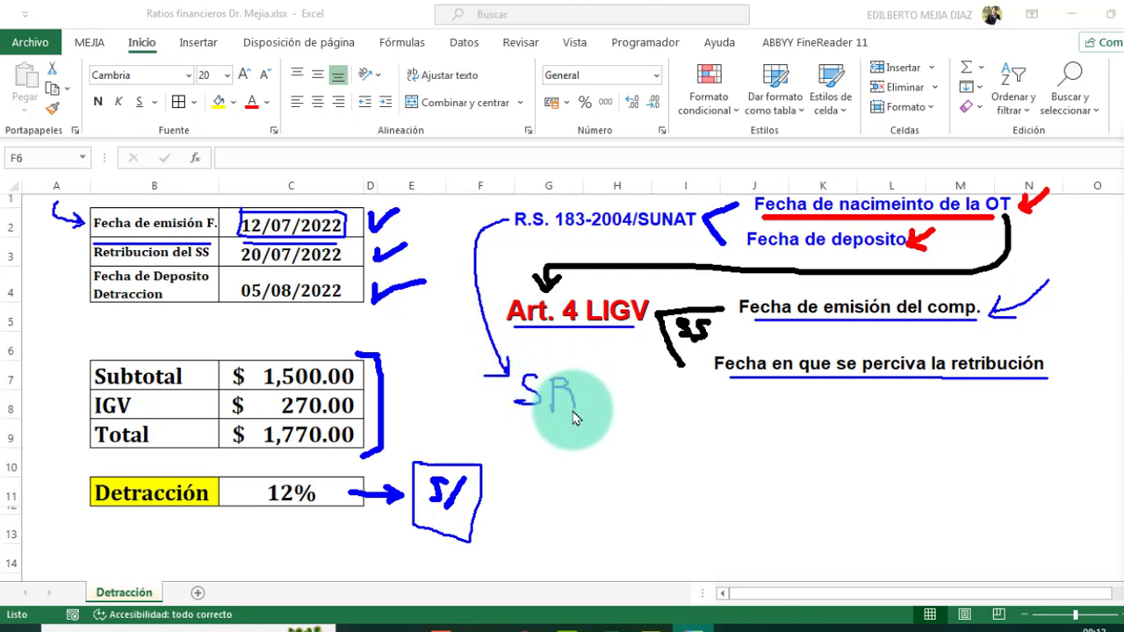
{"action": "left_click_drag", "start_coordinate": [604, 376], "coordinate": [606, 426]}
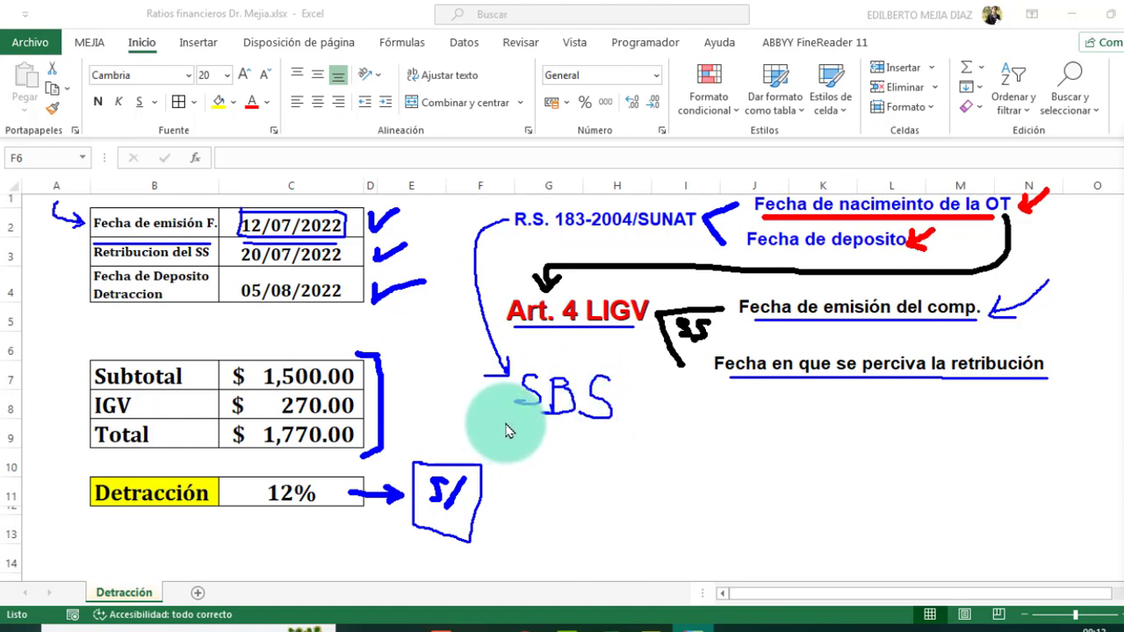
{"action": "left_click_drag", "start_coordinate": [506, 425], "coordinate": [620, 432]}
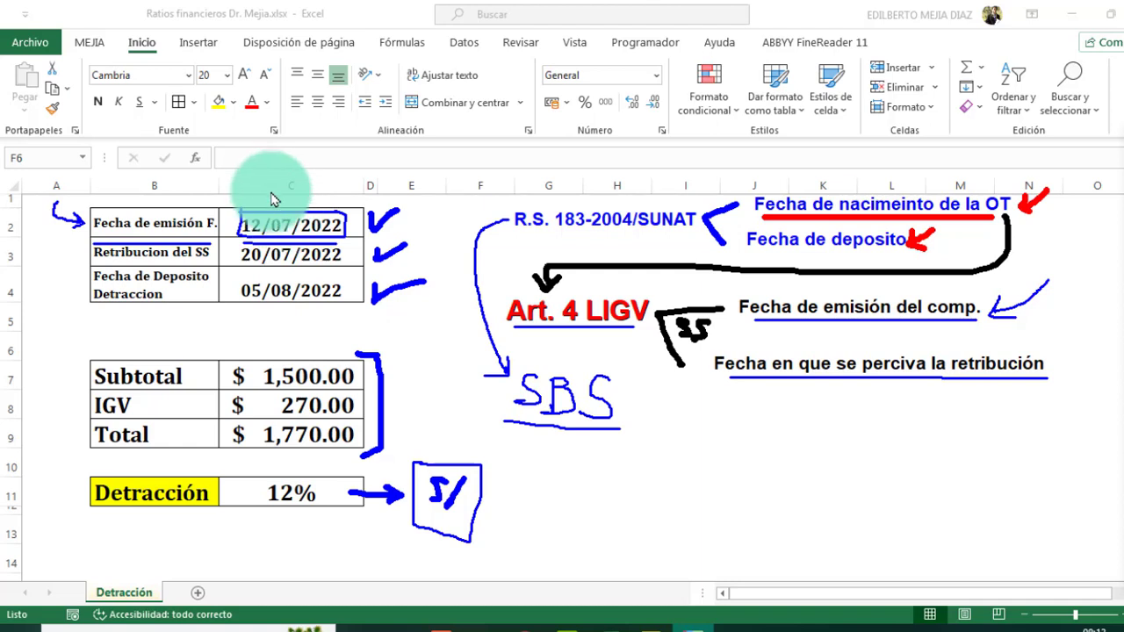
{"action": "left_click_drag", "start_coordinate": [273, 186], "coordinate": [278, 200]}
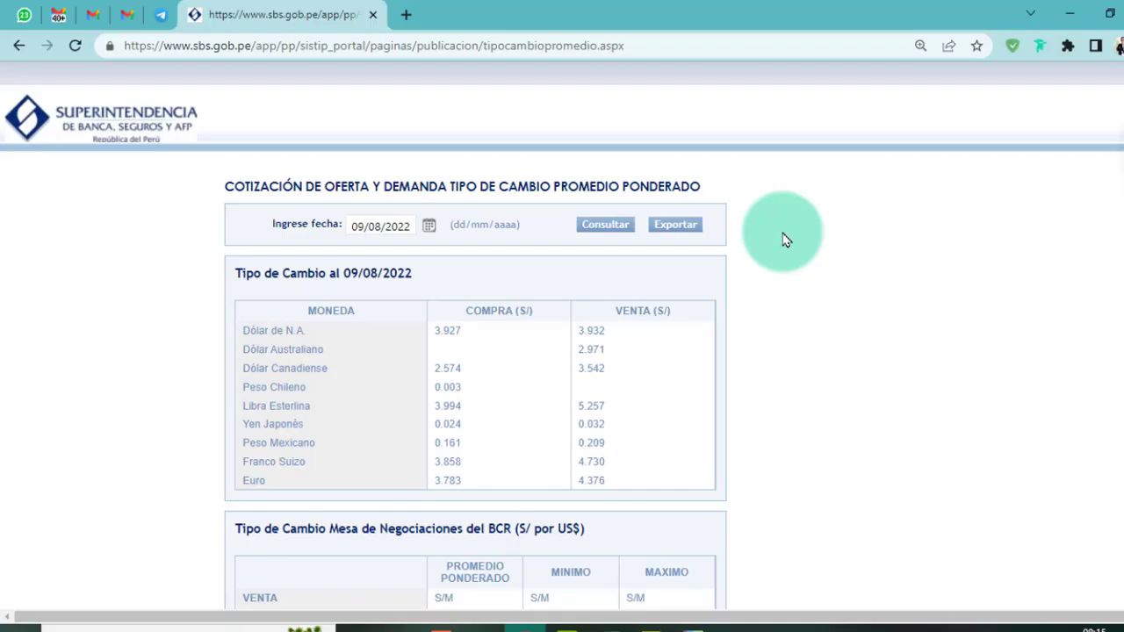
Query the SBS exchange rates for 12/07/2022.
{"action": "left_click", "coordinate": [665, 46]}
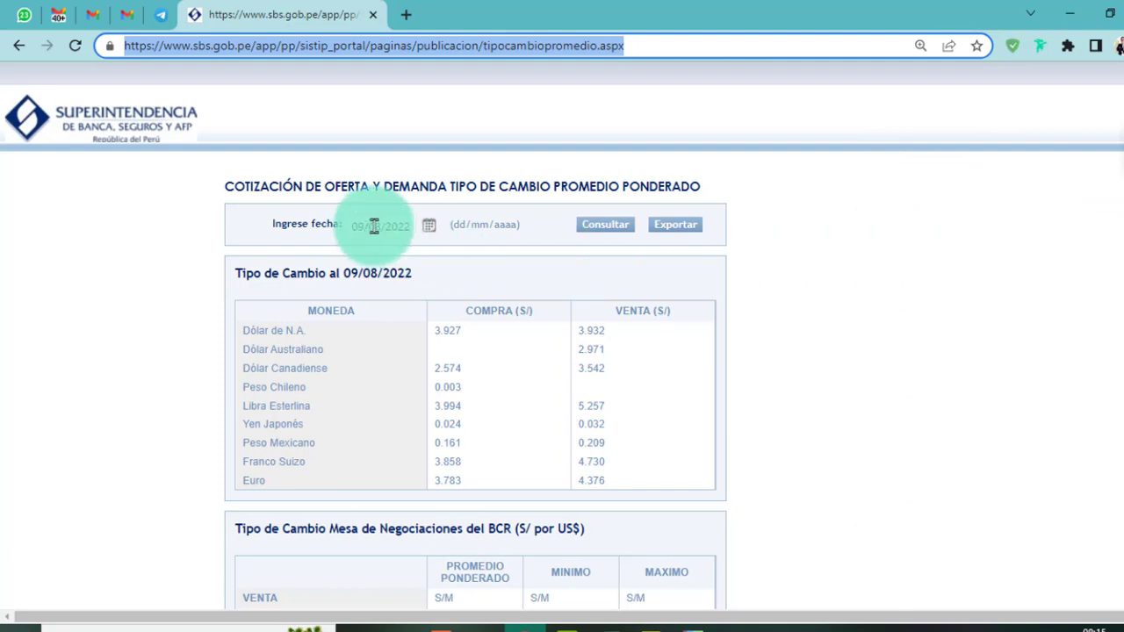
{"action": "left_click", "coordinate": [427, 230]}
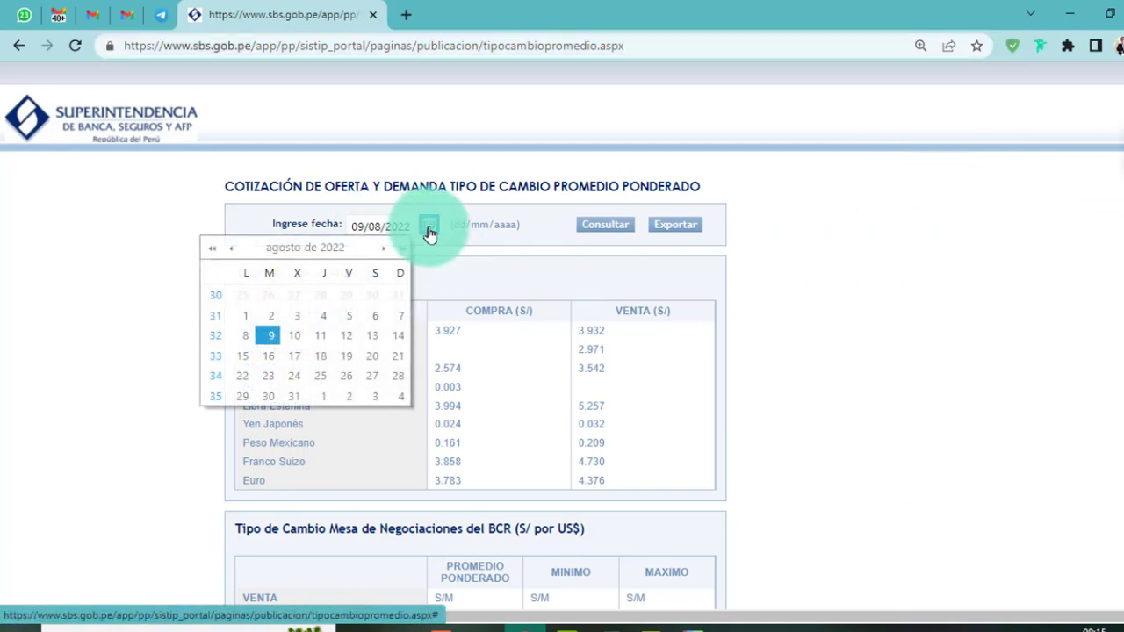
{"action": "left_click", "coordinate": [233, 249]}
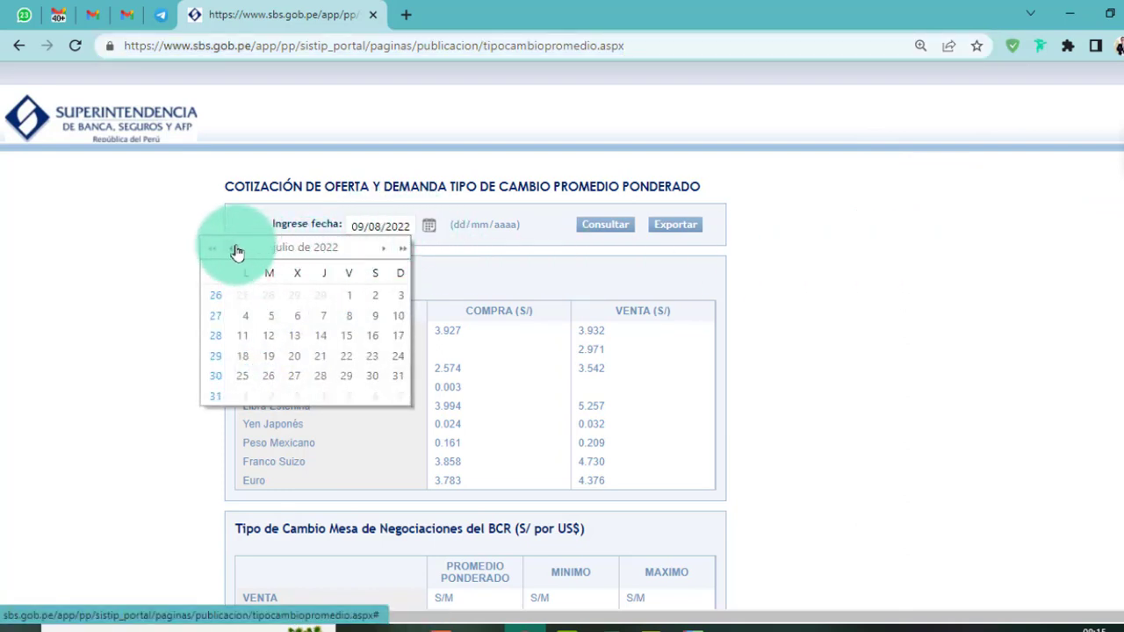
{"action": "left_click", "coordinate": [270, 339]}
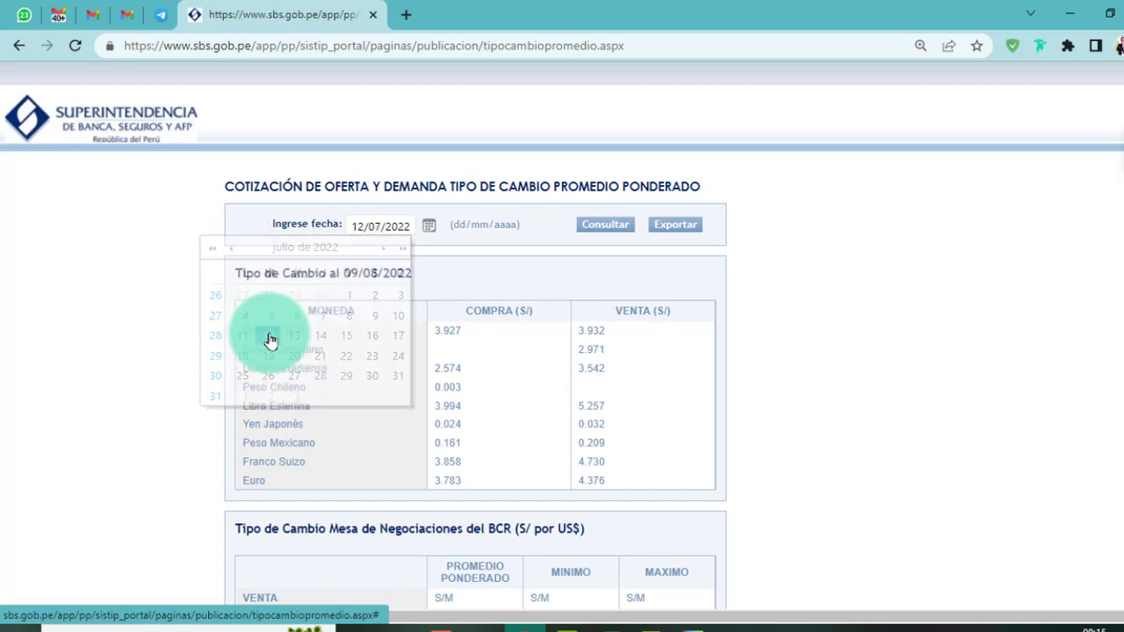
{"action": "left_click", "coordinate": [597, 226]}
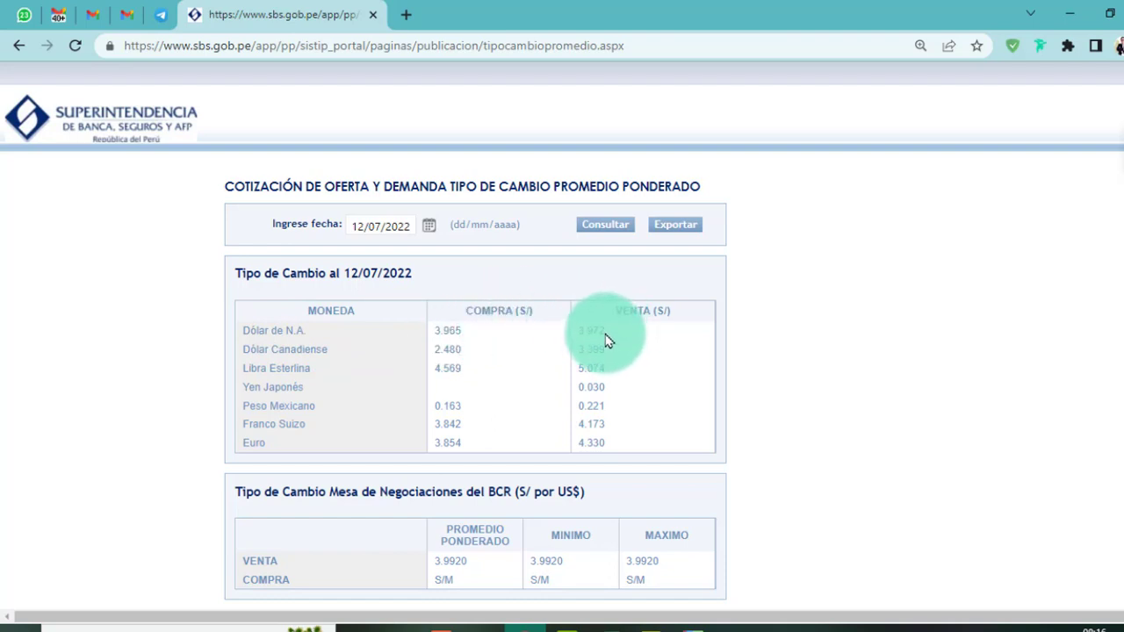
Select the Dólar de N.A. selling rate 3.972 and return to the Excel workbook.
{"action": "left_click_drag", "start_coordinate": [604, 337], "coordinate": [579, 338]}
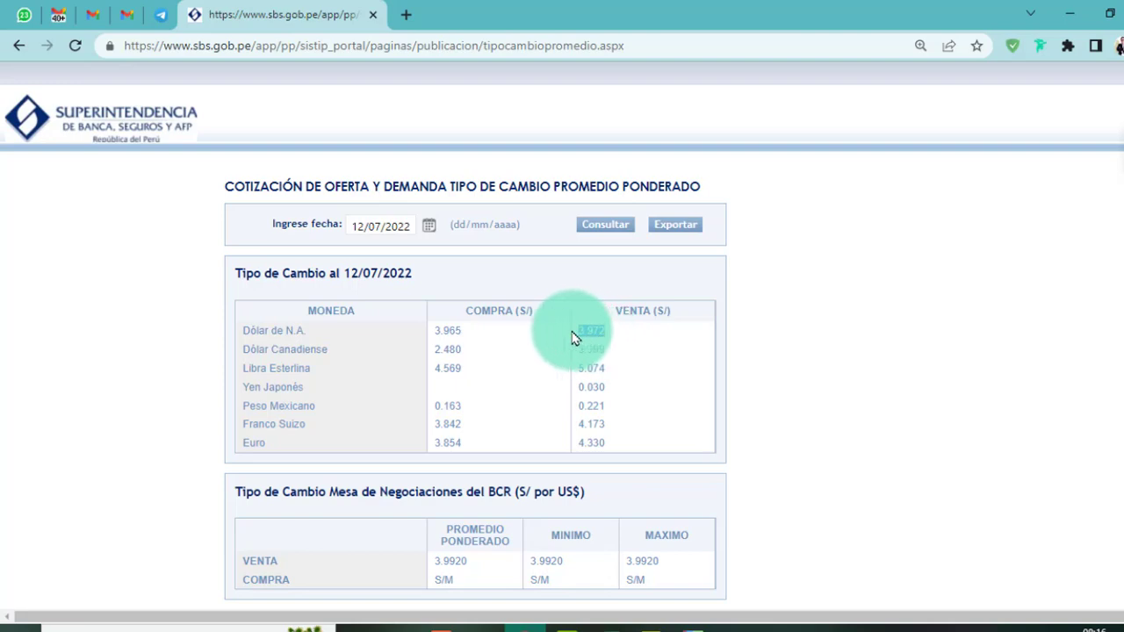
{"action": "mouse_move", "coordinate": [571, 624]}
{"action": "left_click", "coordinate": [566, 591]}
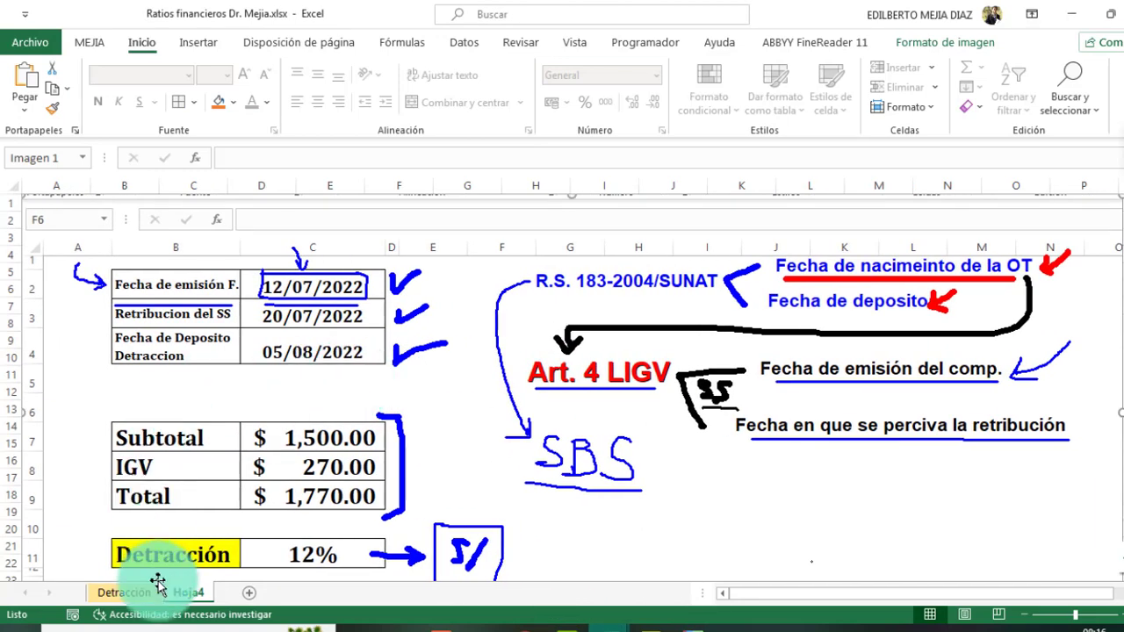
On the Detracción sheet, delete the screenshot image and enter 3.972 in E2.
{"action": "left_click", "coordinate": [121, 593]}
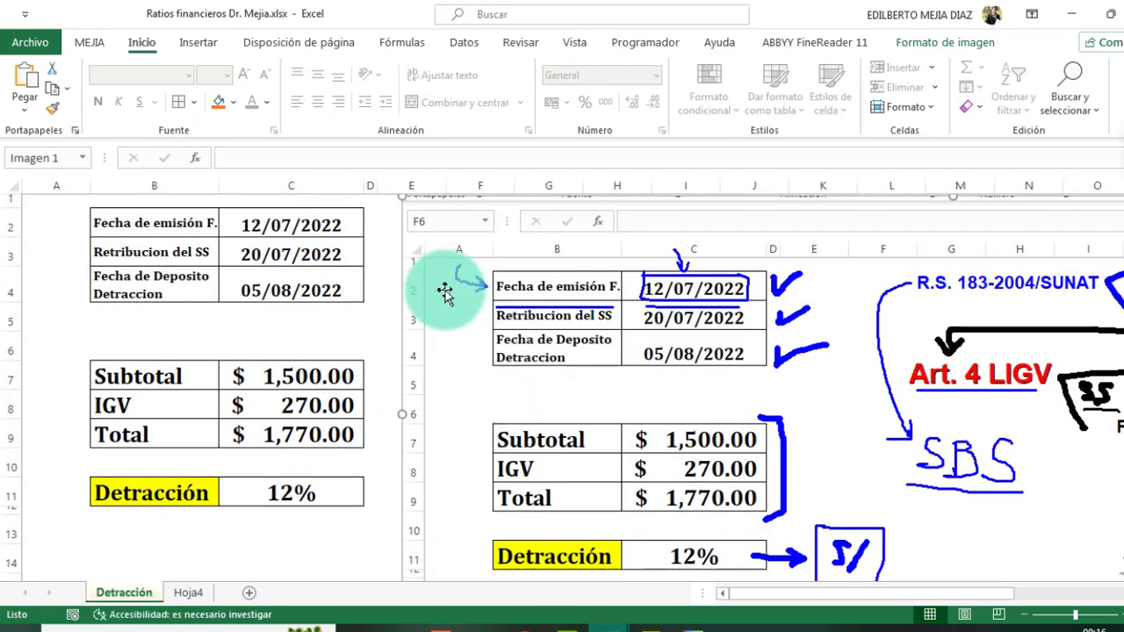
{"action": "key", "text": "Delete"}
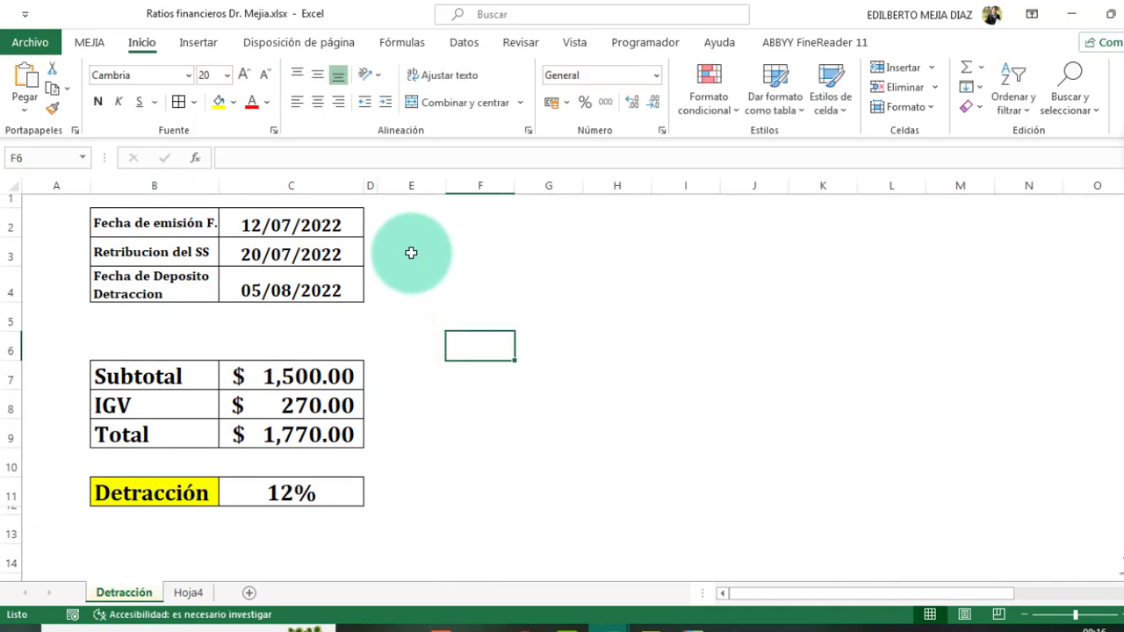
{"action": "left_click", "coordinate": [415, 227]}
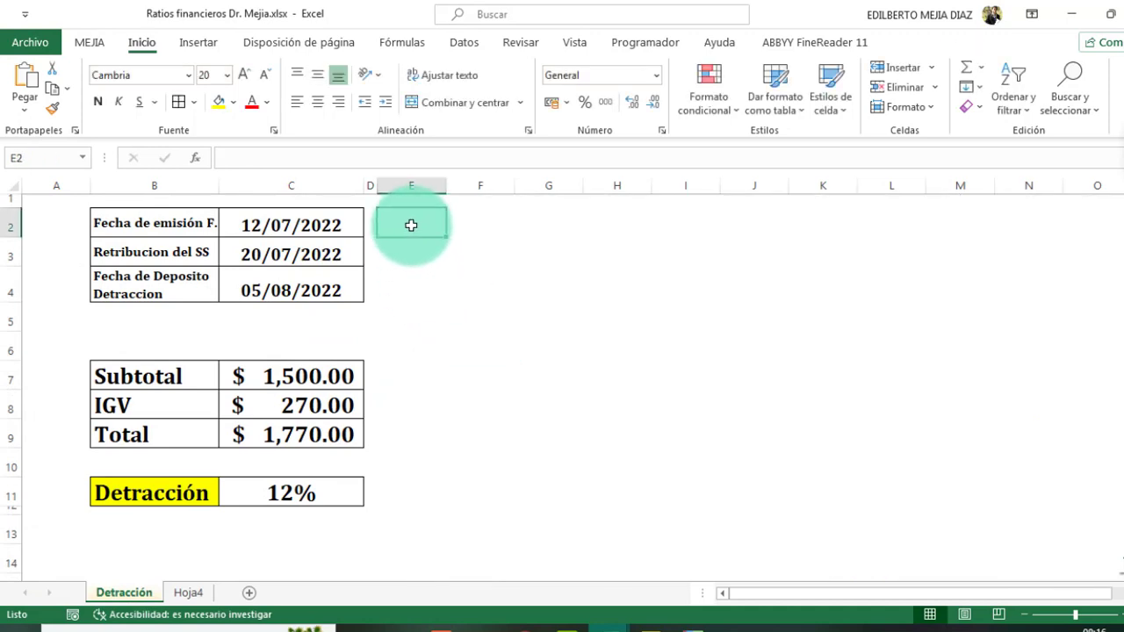
{"action": "left_click", "coordinate": [337, 161]}
{"action": "type", "text": "3.972"}
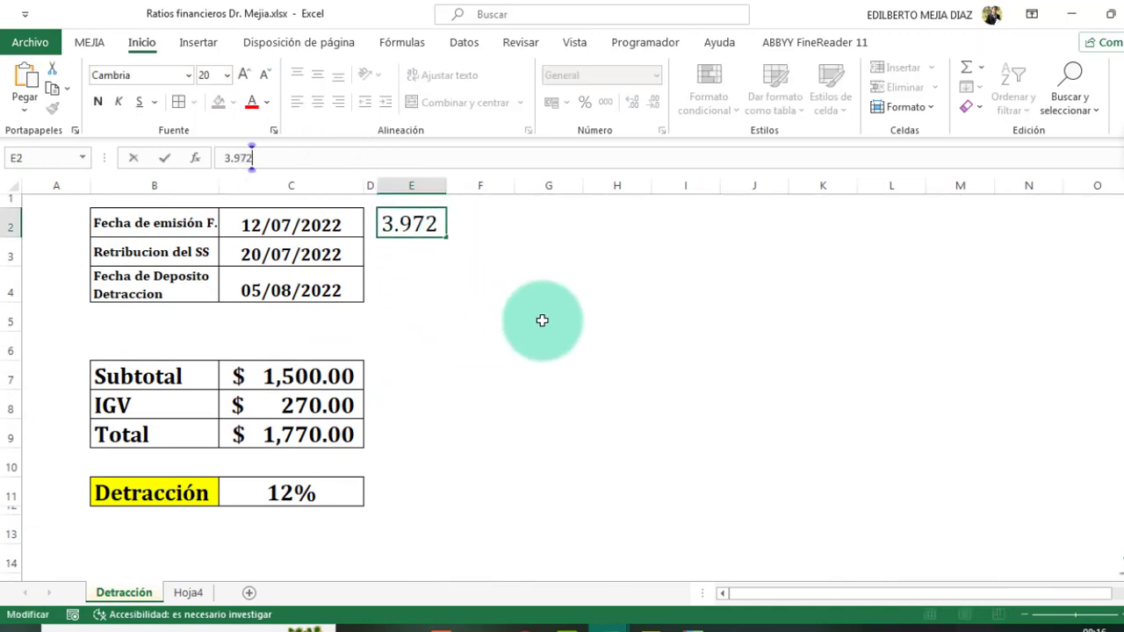
{"action": "left_click", "coordinate": [542, 321]}
{"action": "left_click", "coordinate": [423, 226]}
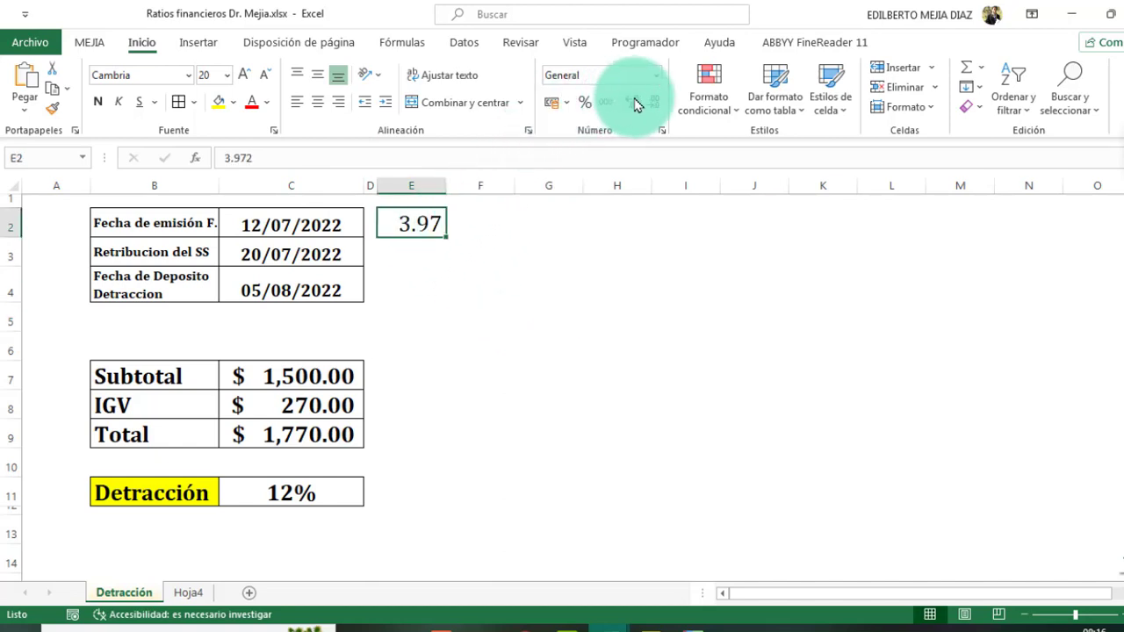
{"action": "key", "text": "Right"}
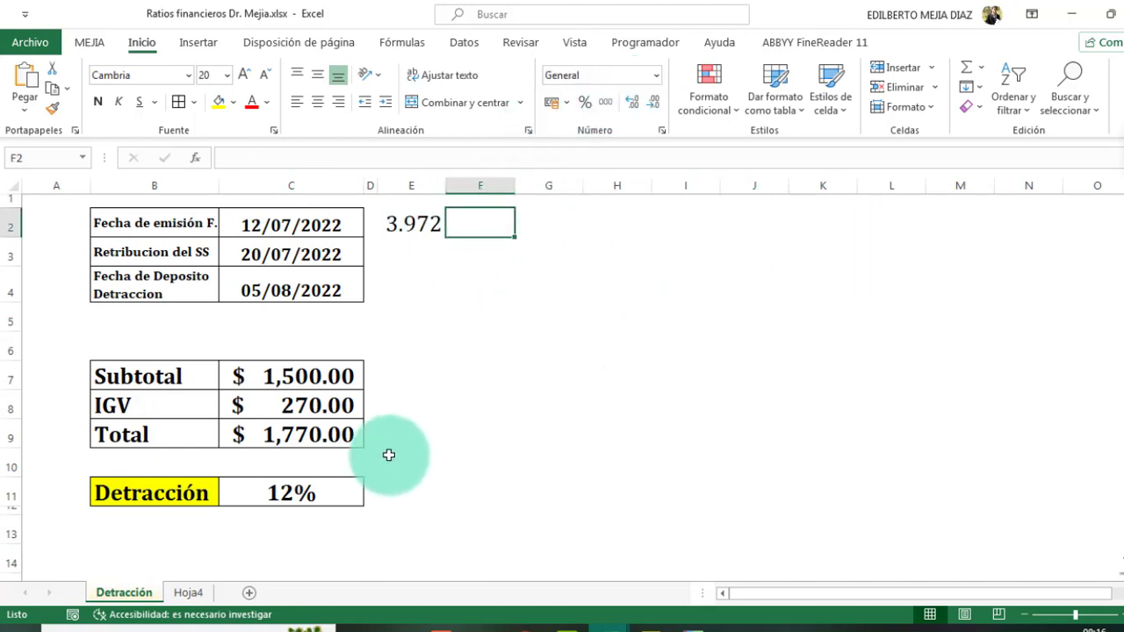
Enter the detraction formula =+C9*C11 in C13.
{"action": "left_click", "coordinate": [269, 524]}
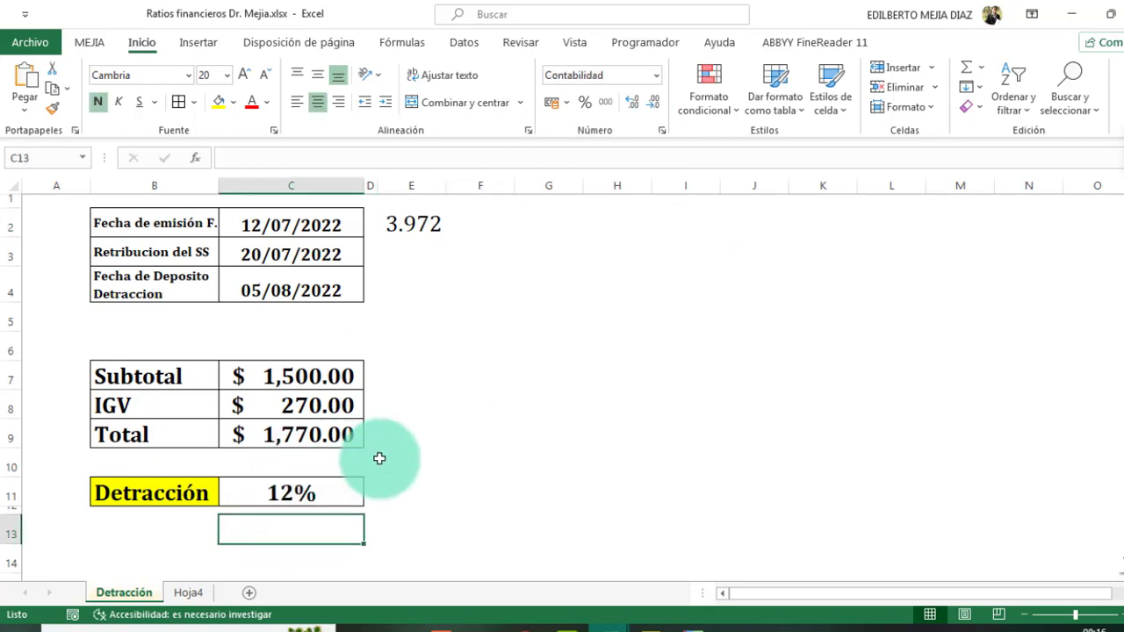
{"action": "type", "text": "+"}
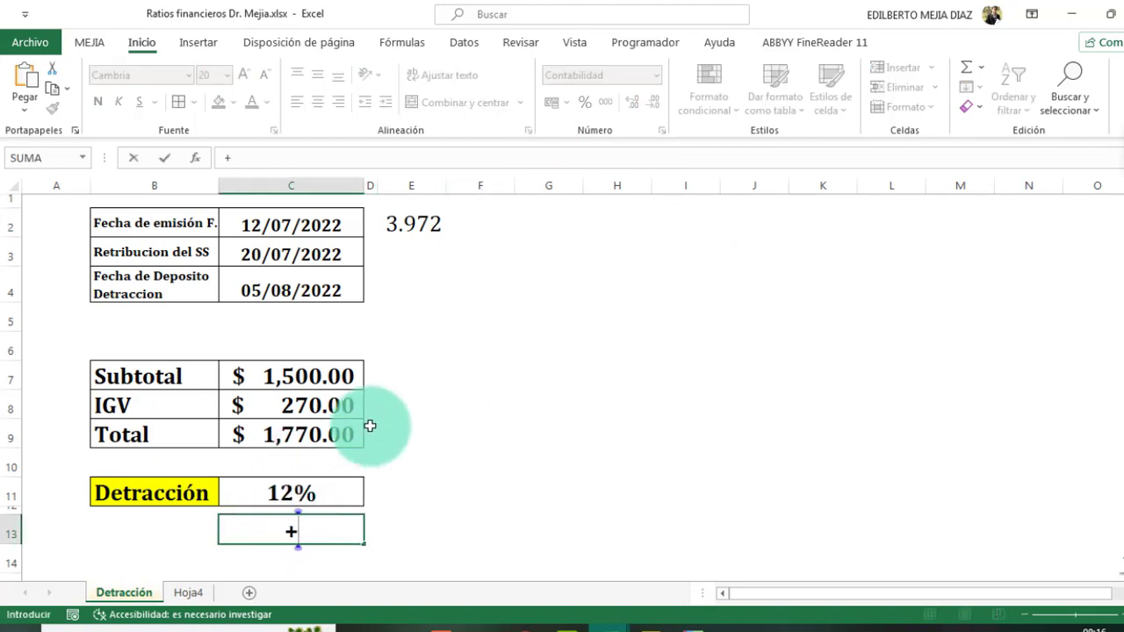
{"action": "left_click", "coordinate": [326, 431]}
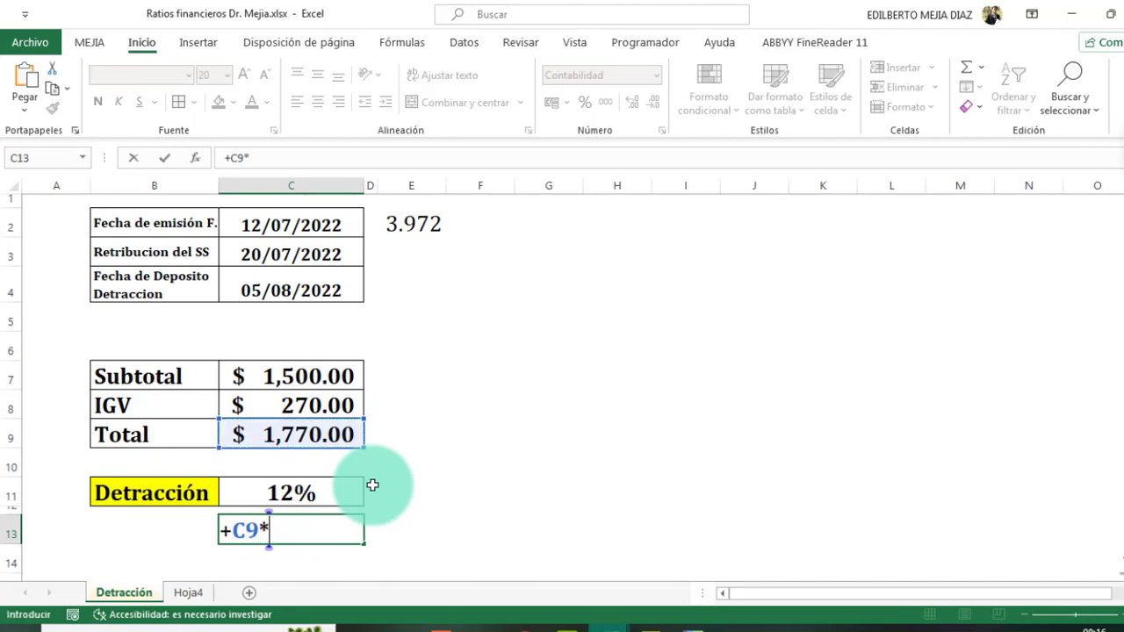
{"action": "left_click", "coordinate": [316, 492]}
{"action": "key", "text": "Return"}
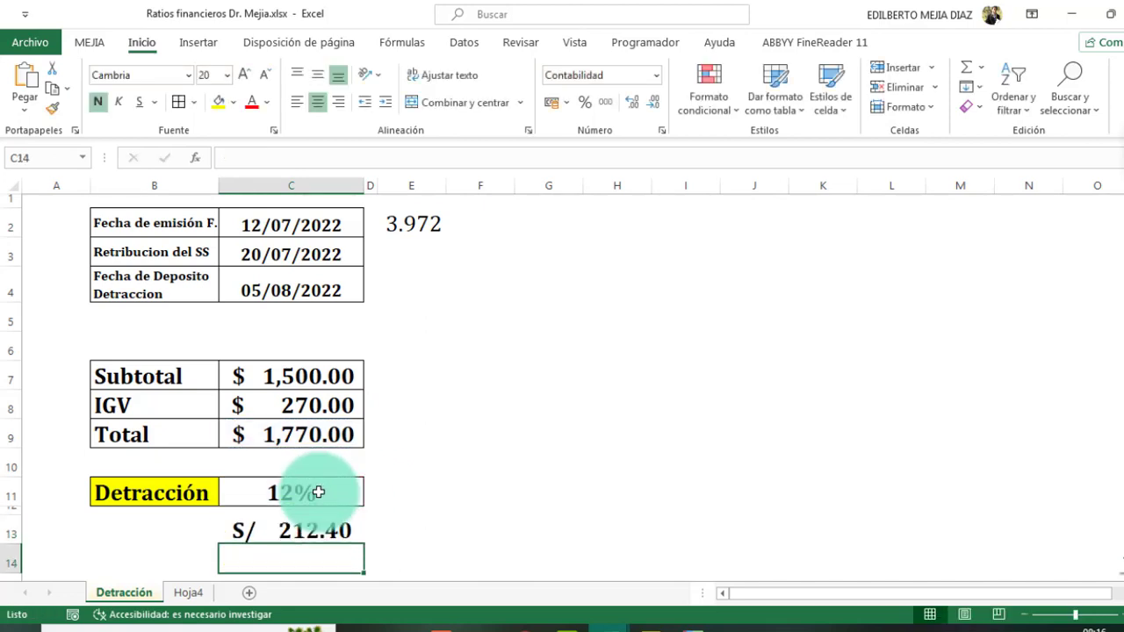
Copy the IGV cell C8's dollar format onto C13 so it shows $ 212.40.
{"action": "left_click", "coordinate": [309, 530]}
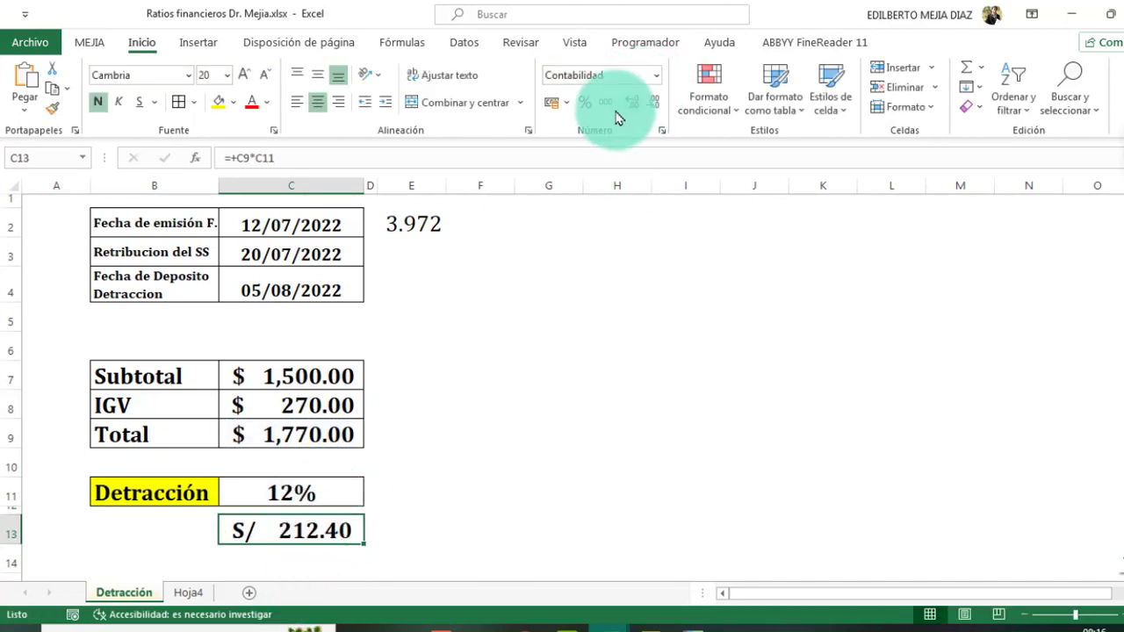
{"action": "left_click", "coordinate": [567, 104]}
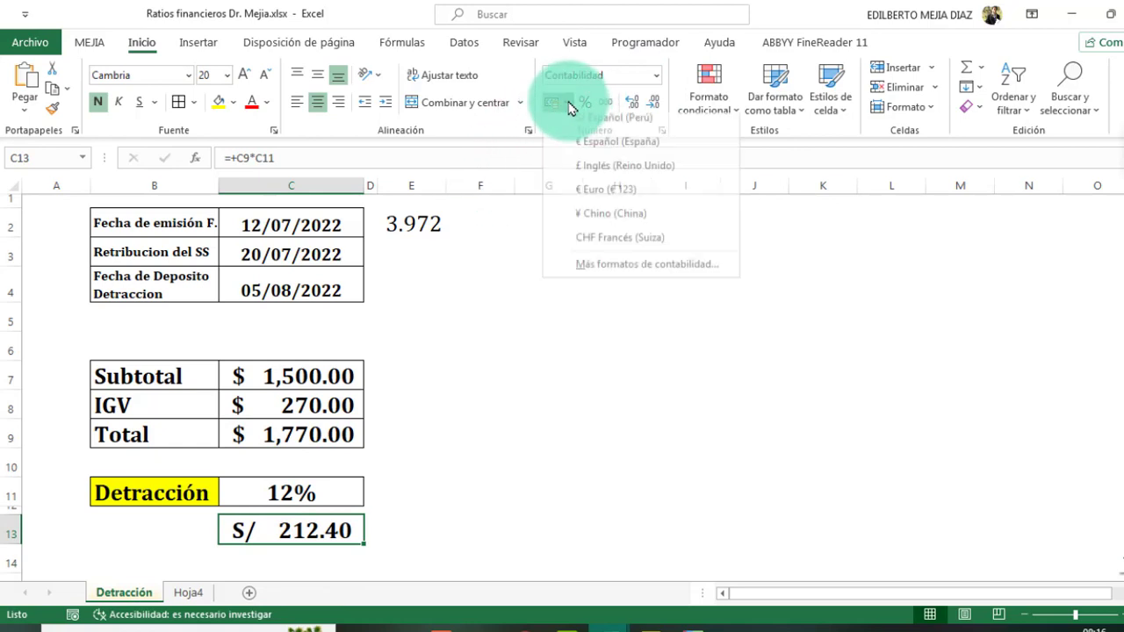
{"action": "left_click", "coordinate": [307, 400]}
{"action": "left_click", "coordinate": [307, 400]}
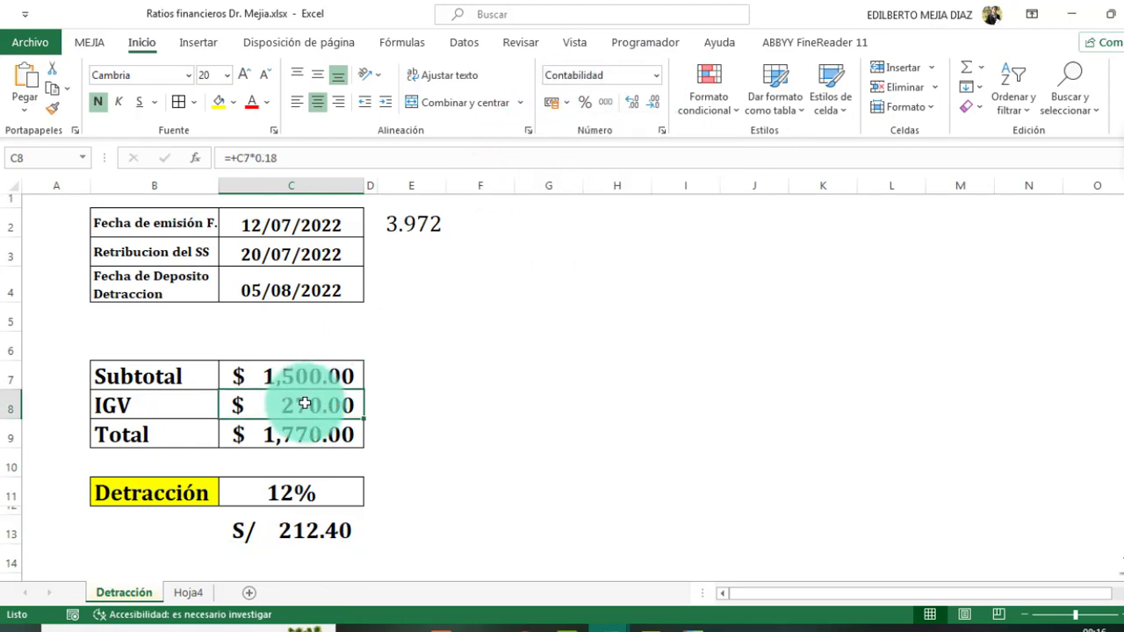
{"action": "left_click", "coordinate": [52, 109]}
{"action": "left_click", "coordinate": [461, 531]}
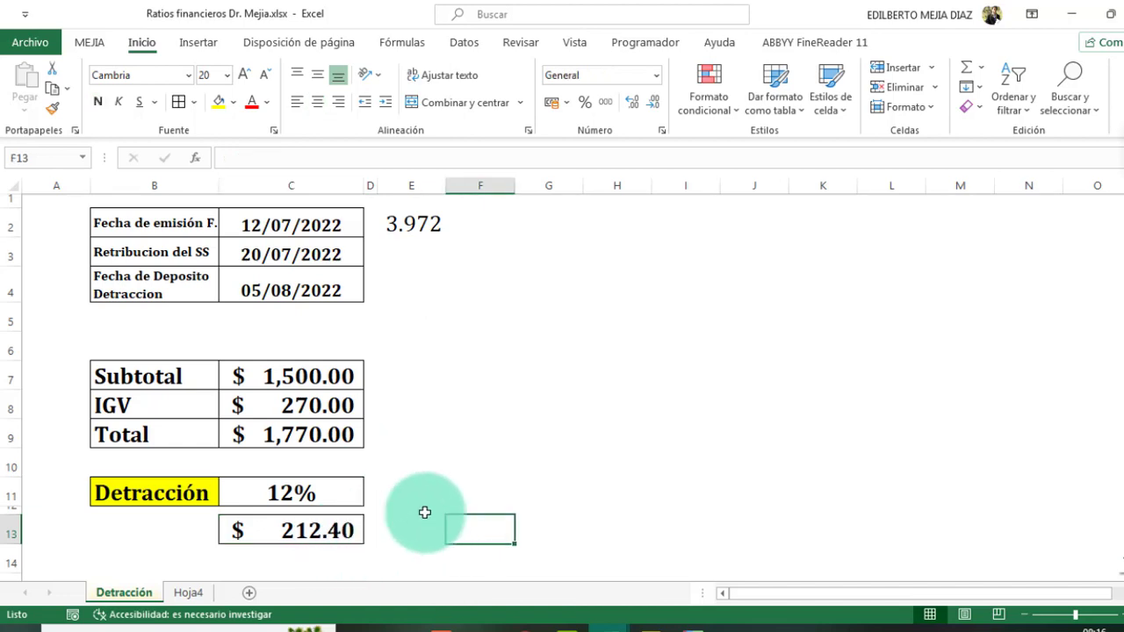
{"action": "left_click", "coordinate": [538, 228]}
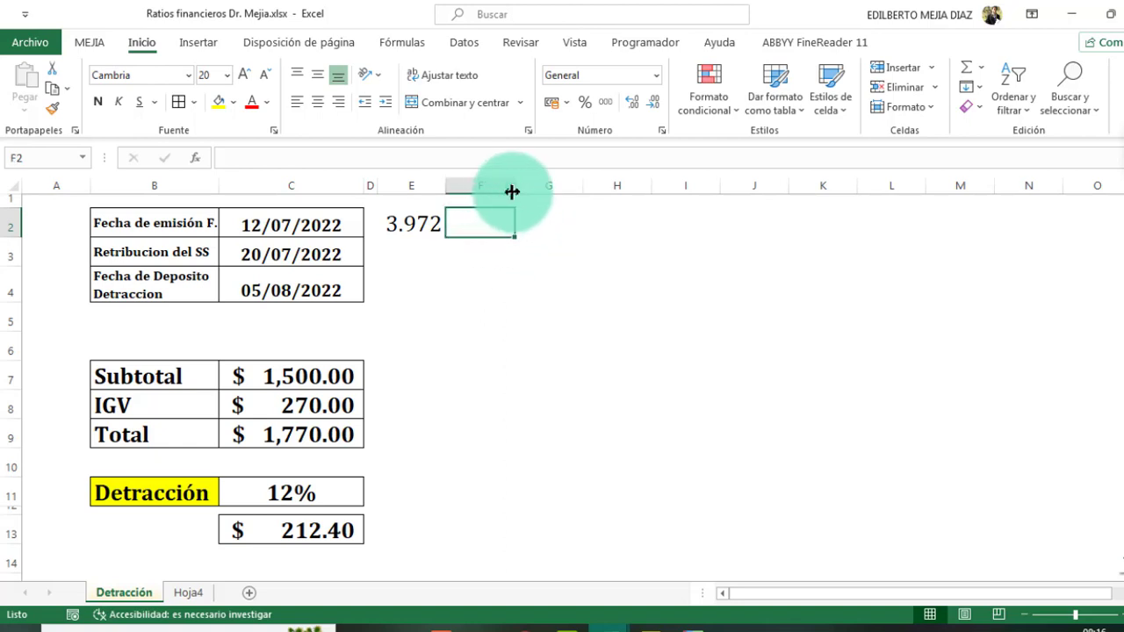
Narrow column F and enter =+C13*E2 in G2, converting the detraction at the 3.972 rate.
{"action": "left_click_drag", "start_coordinate": [514, 185], "coordinate": [457, 185]}
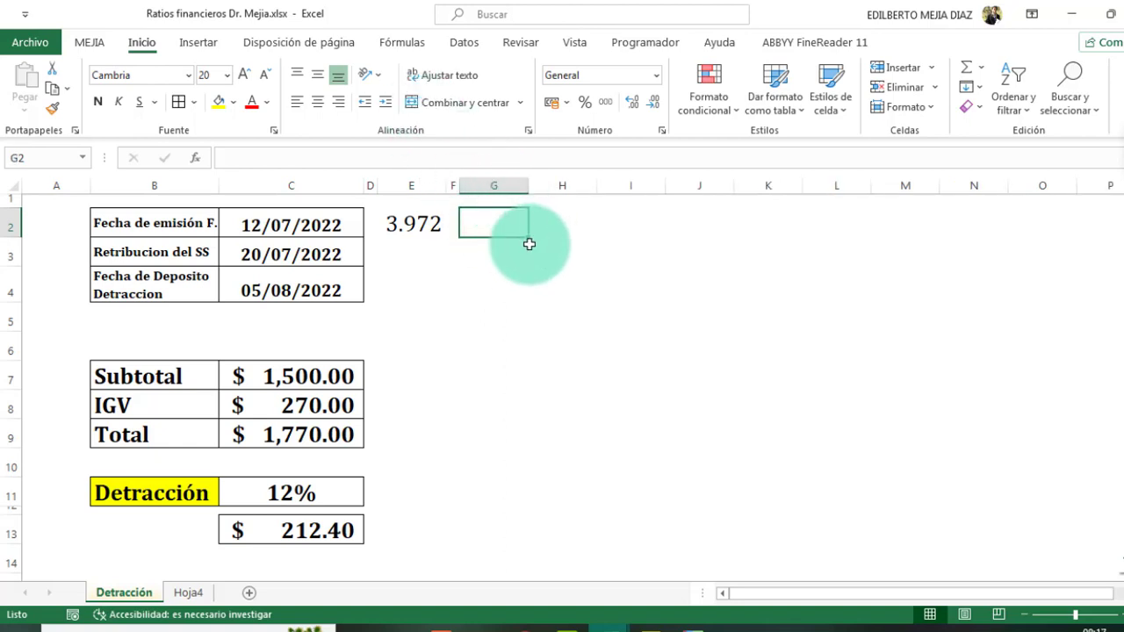
{"action": "type", "text": "+"}
{"action": "left_click", "coordinate": [326, 522]}
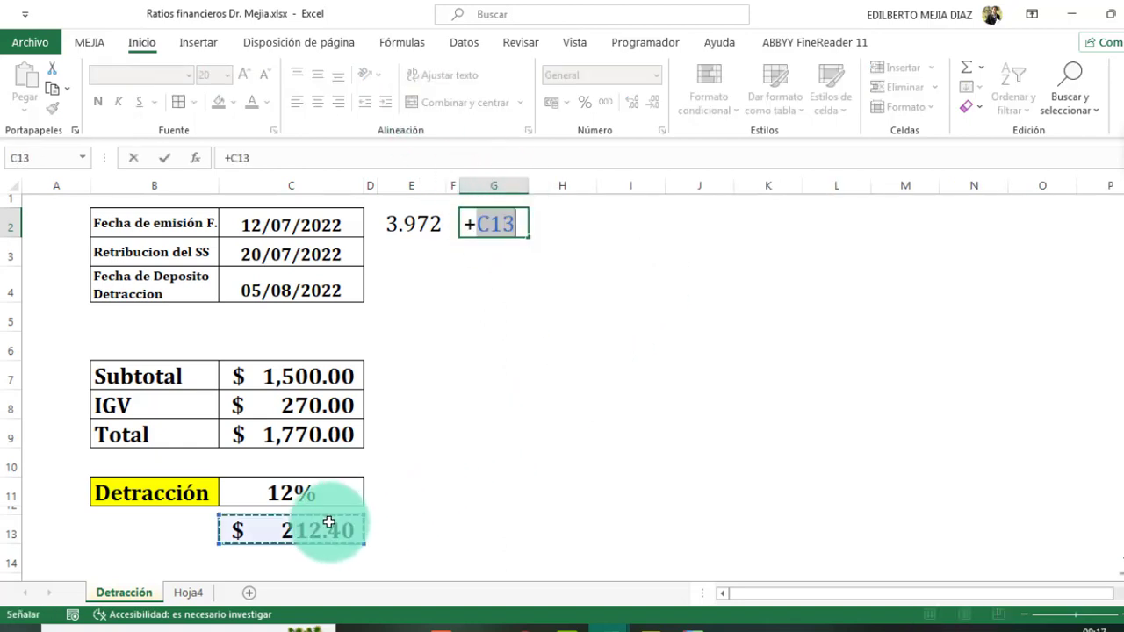
{"action": "type", "text": "*"}
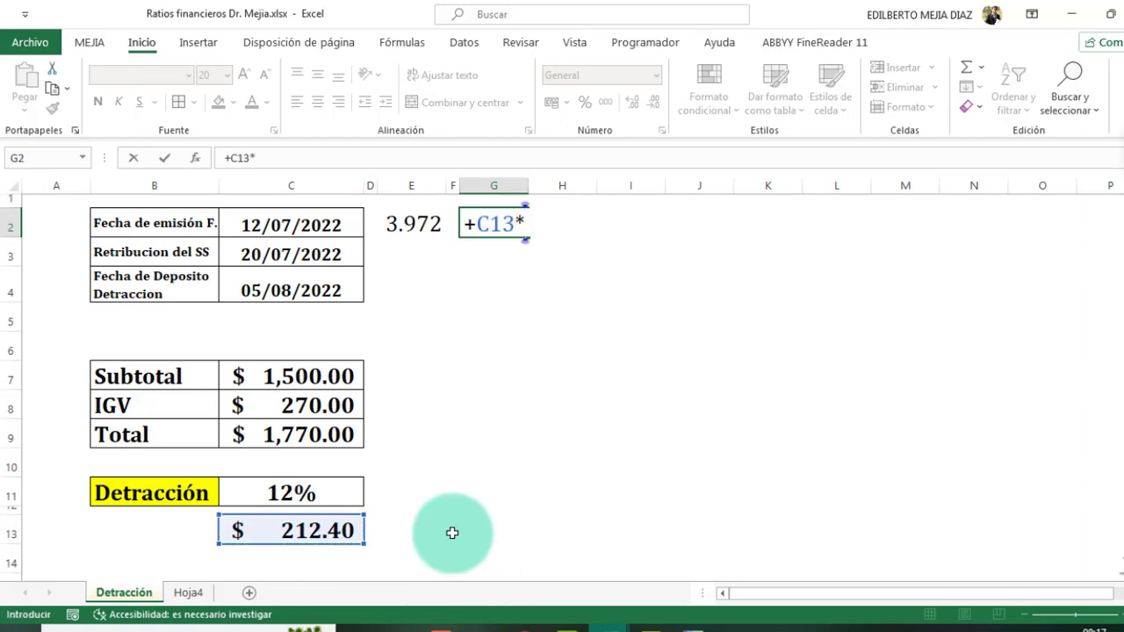
{"action": "left_click", "coordinate": [405, 226]}
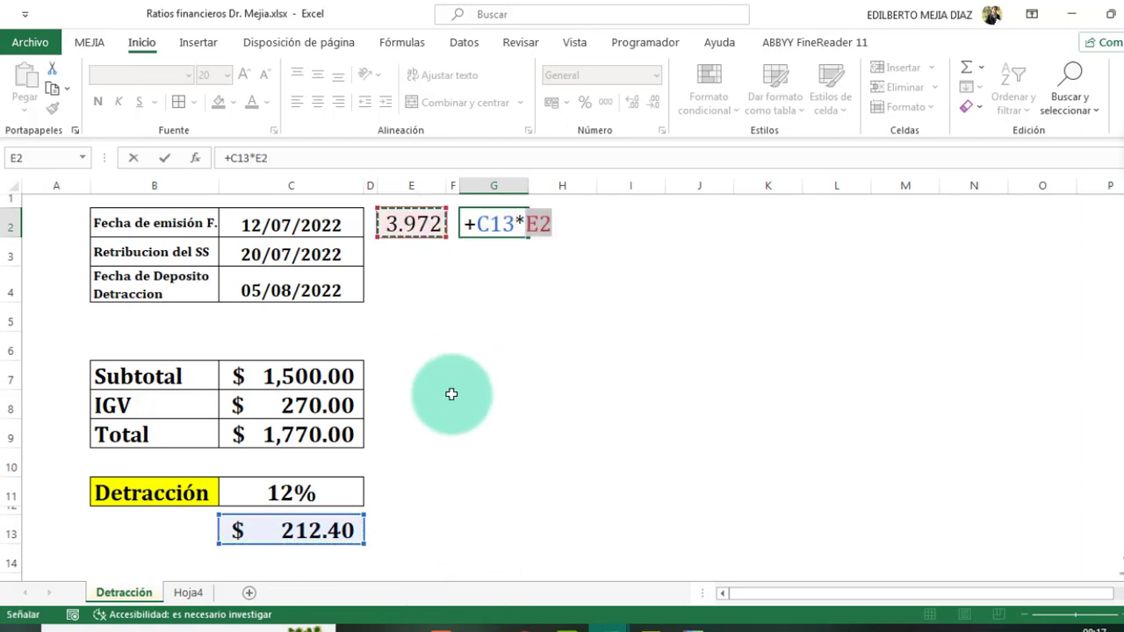
{"action": "key", "text": "Return"}
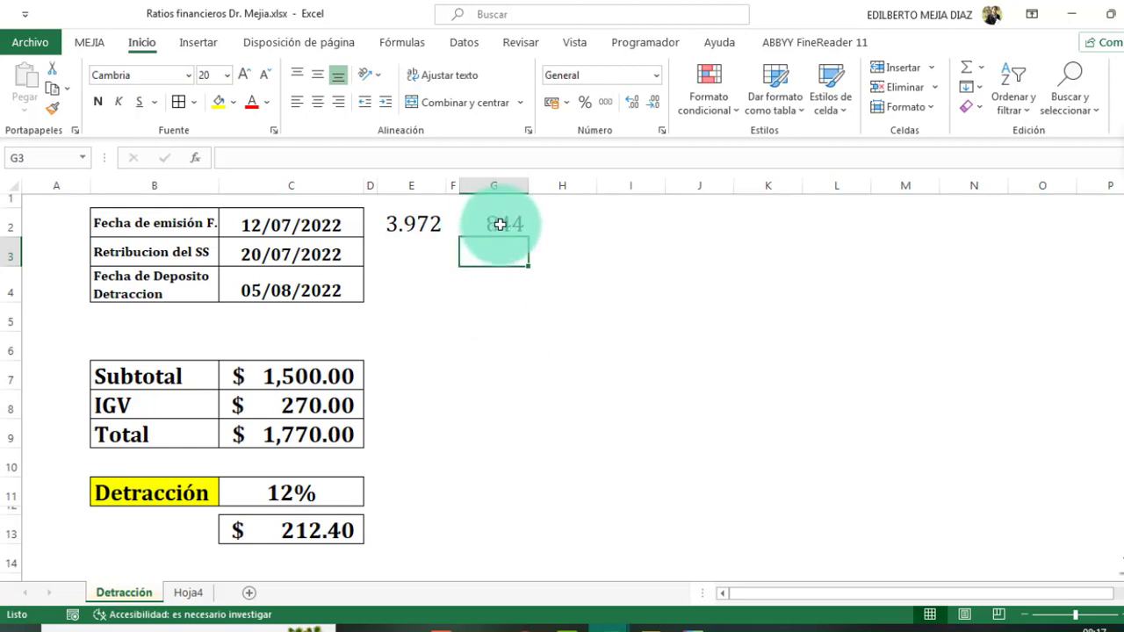
Format G2 as S/ Español (Perú) accounting so it shows S/ 844, then check-mark it.
{"action": "left_click", "coordinate": [481, 225]}
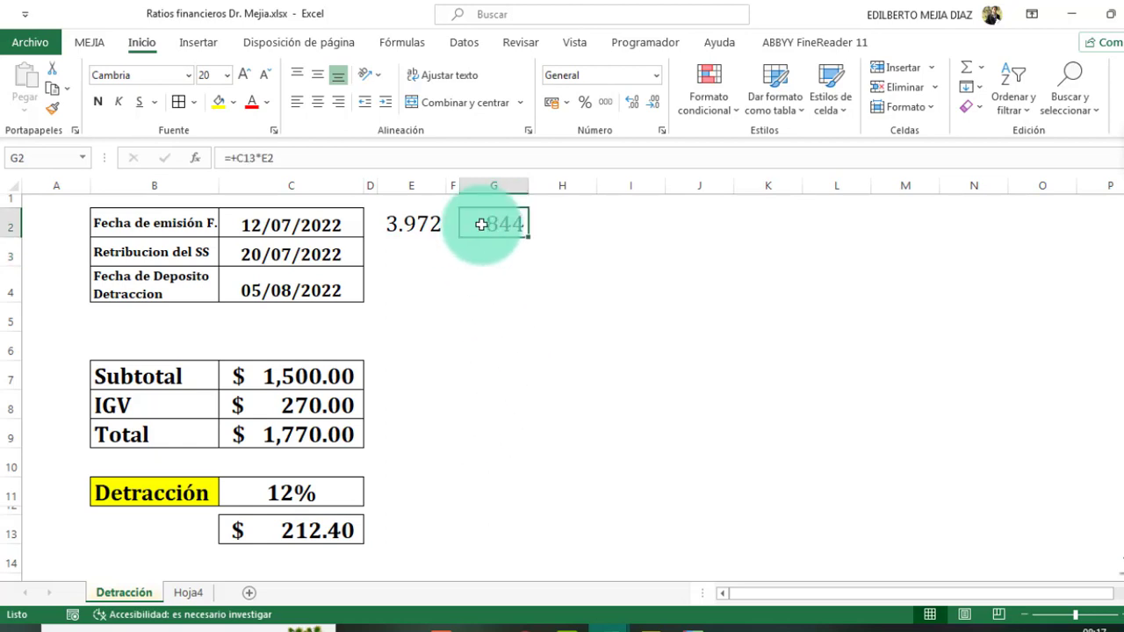
{"action": "left_click", "coordinate": [569, 104]}
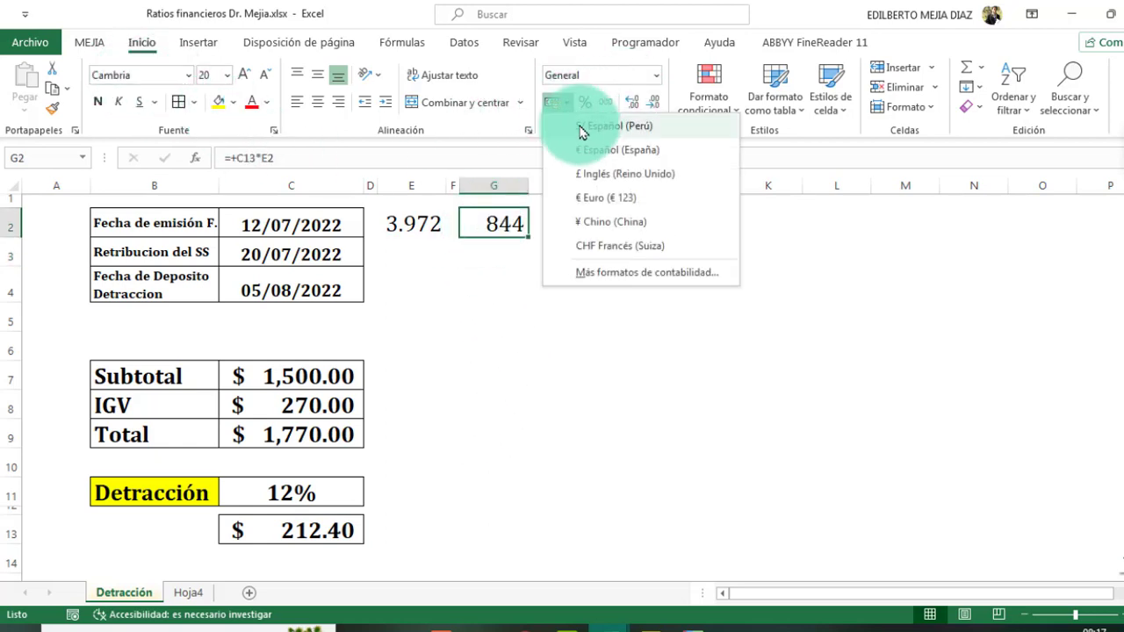
{"action": "left_click", "coordinate": [582, 127]}
{"action": "left_click", "coordinate": [737, 345]}
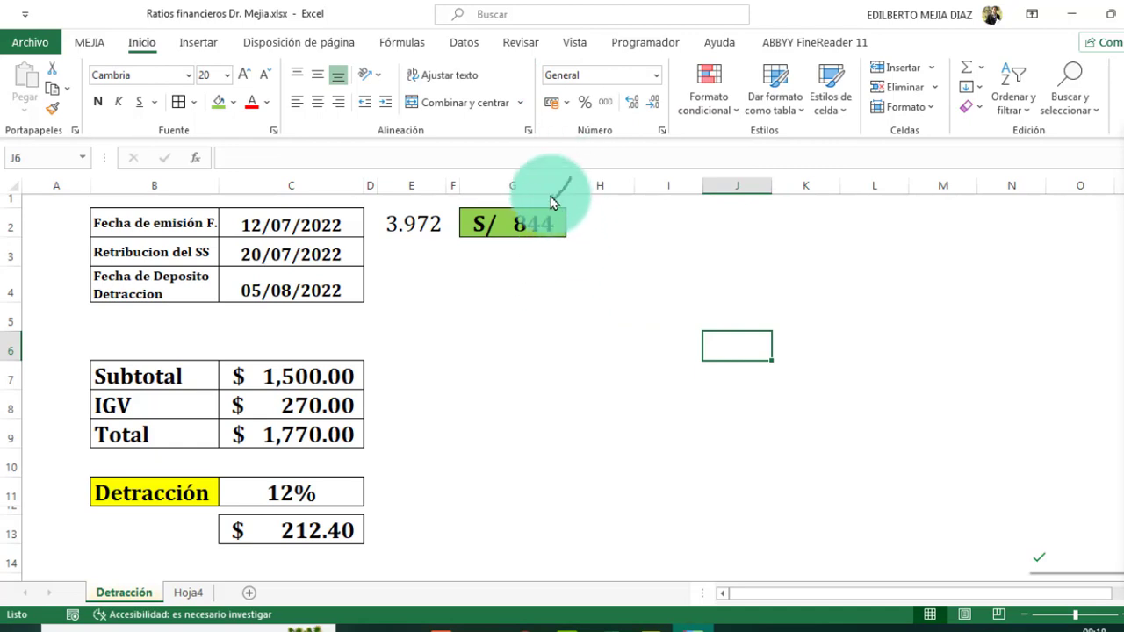
{"action": "left_click_drag", "start_coordinate": [551, 193], "coordinate": [571, 177]}
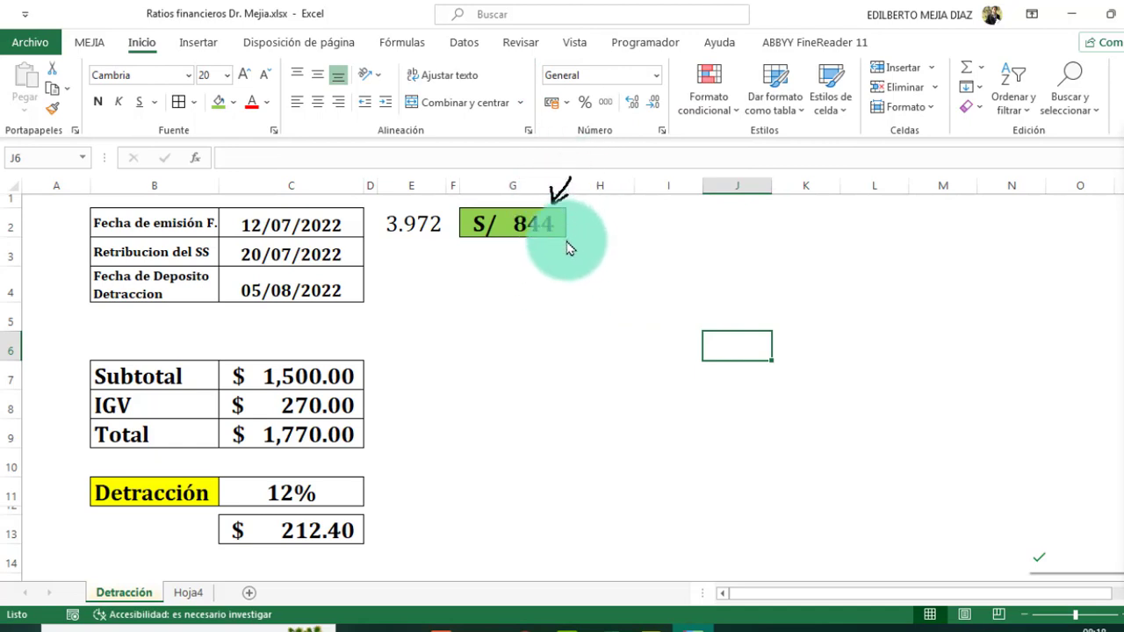